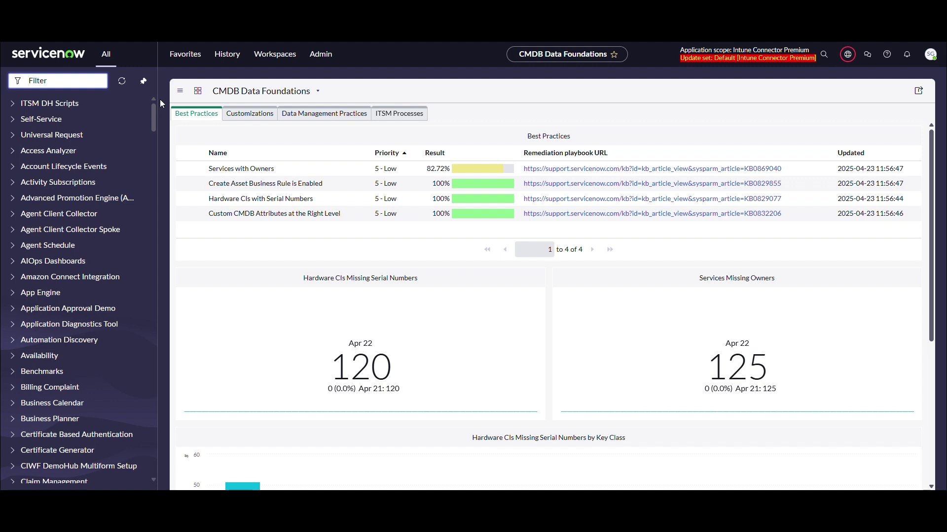
- Filter the navigator by 'intune' to list the Intune Connector Premium modules
type("intune")
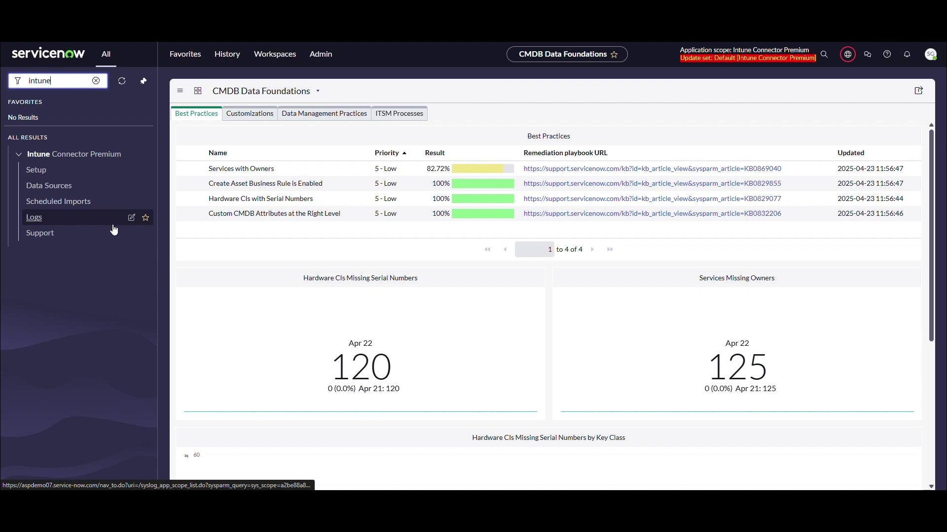
- Start the Intune Connector Premium guided setup and expand the Dell Warranty and Configure Data Import stages
left_click(95, 172)
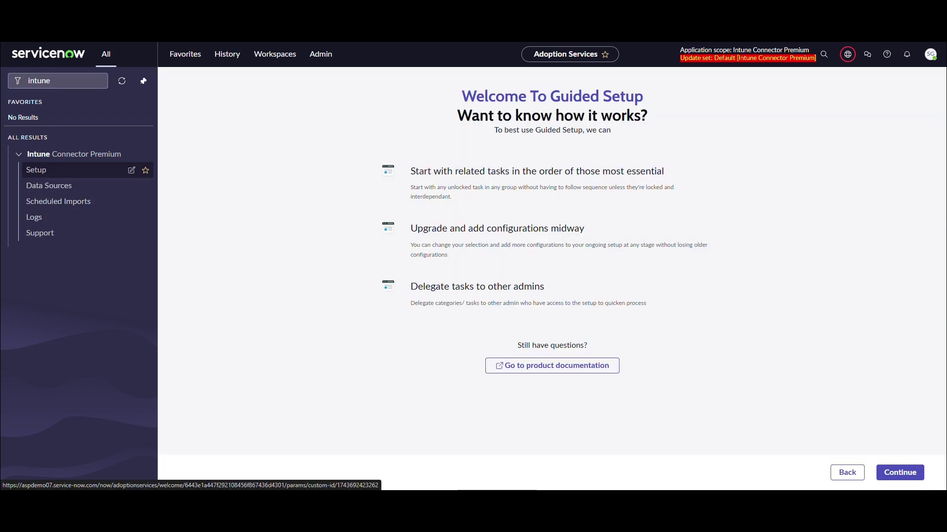
left_click(900, 472)
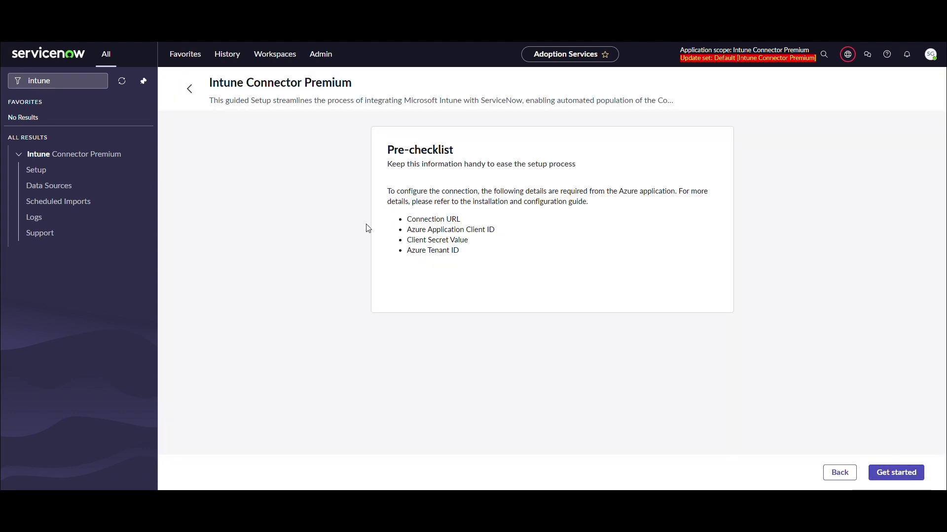
left_click(876, 469)
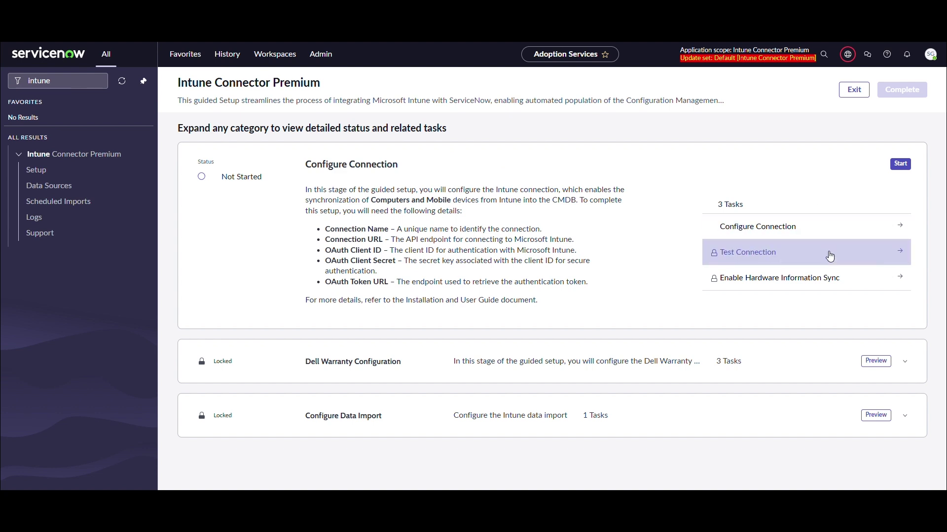
left_click(912, 365)
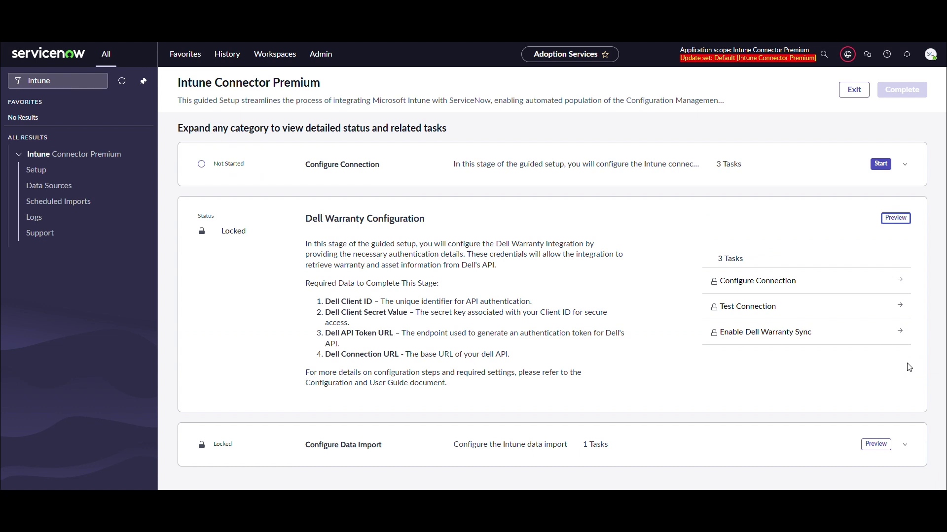
left_click(905, 446)
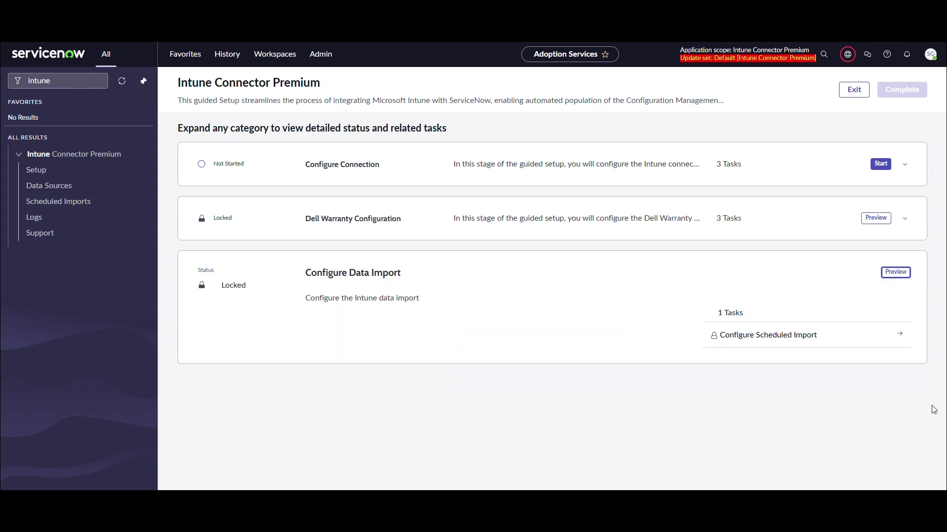
- Start the Configure Connection task for the ICPAlias connection alias
left_click(882, 165)
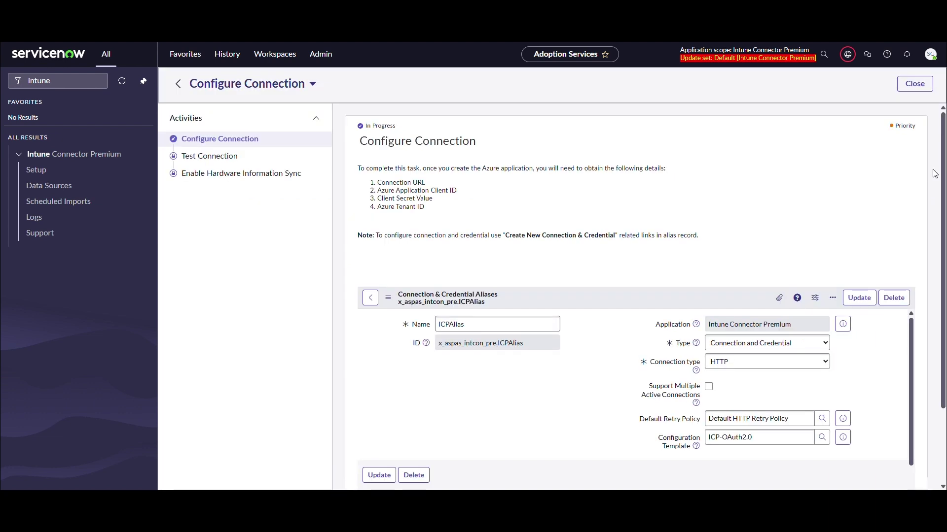
scroll(944, 173, "down", 2)
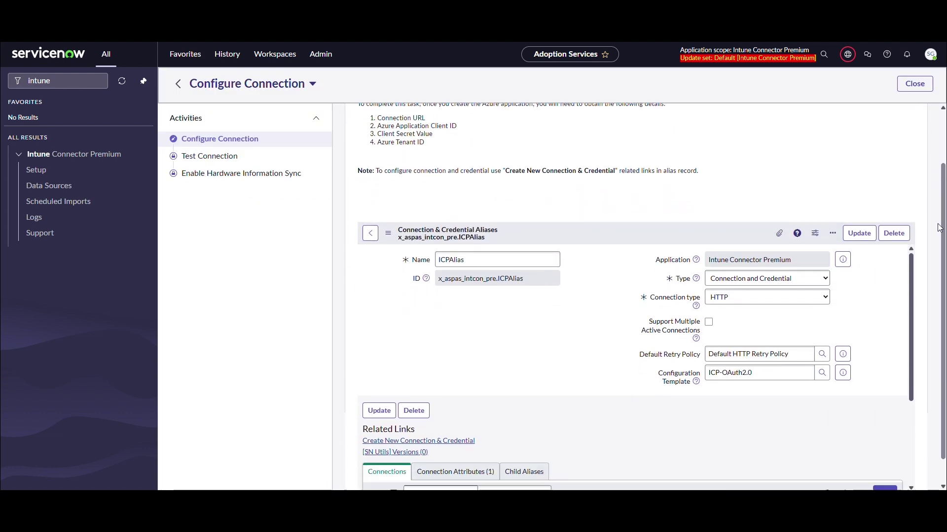
left_click_drag(911, 268, 907, 287)
scroll(907, 287, "down", 2)
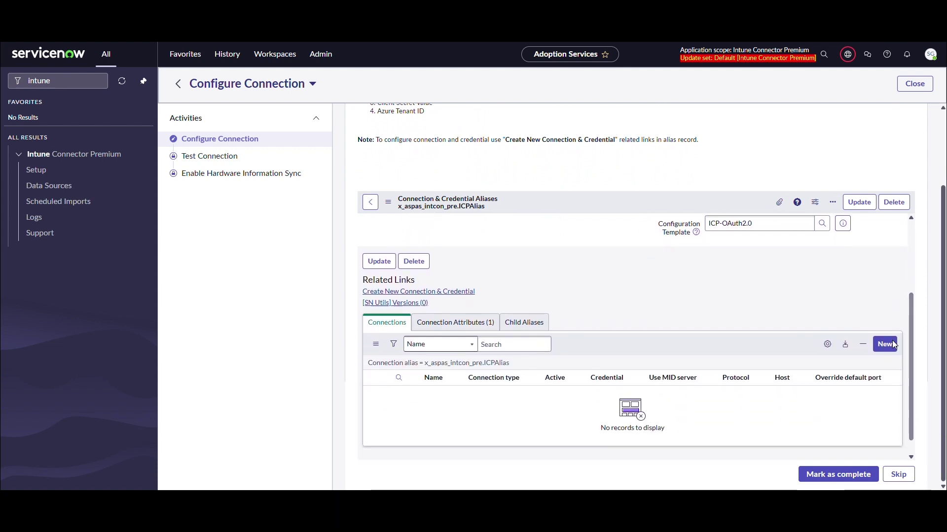
- Create the 'Intune Connection' connection with an OAuth token and mark Configure Connection complete
left_click(446, 274)
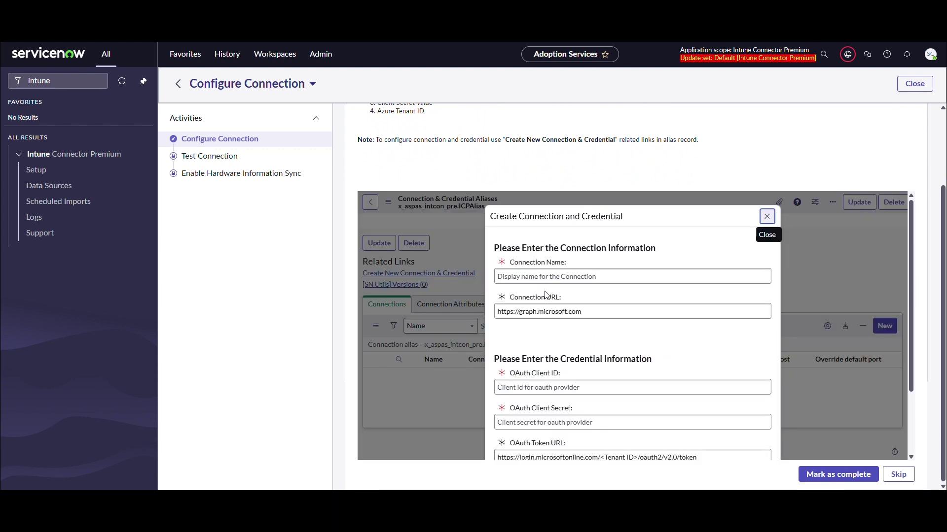
left_click(632, 276)
type("Intune Connection")
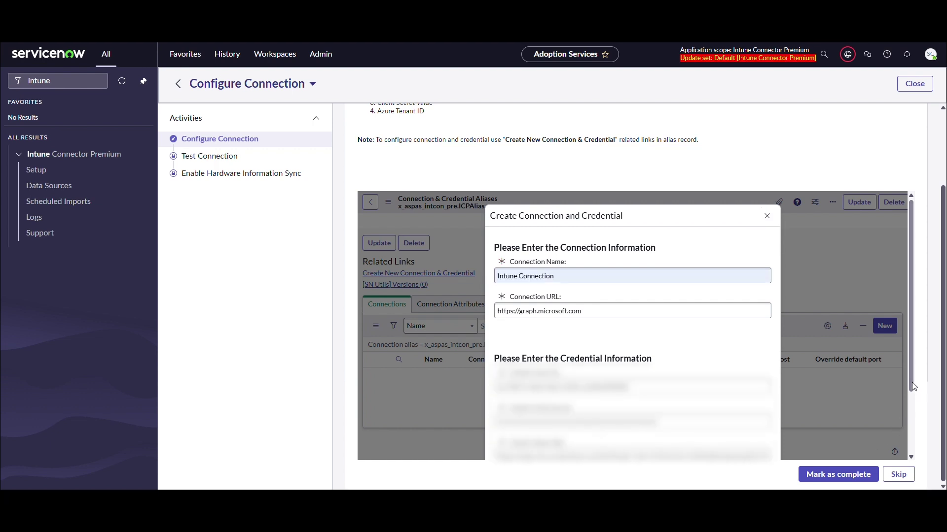
left_click_drag(913, 387, 906, 443)
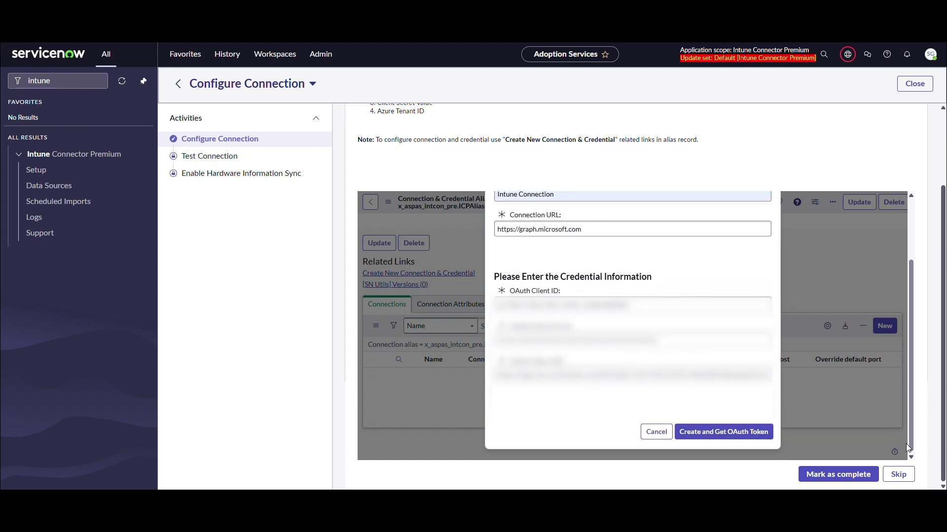
left_click(740, 435)
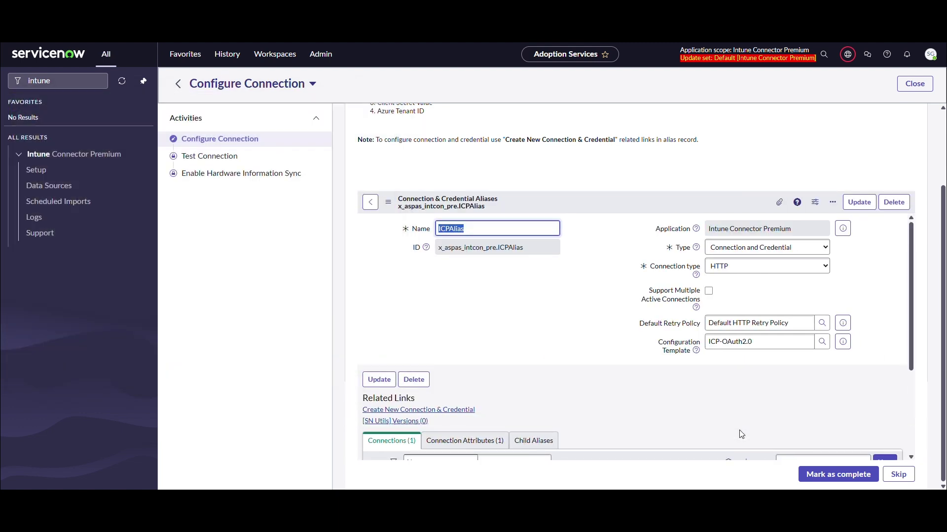
left_click(843, 474)
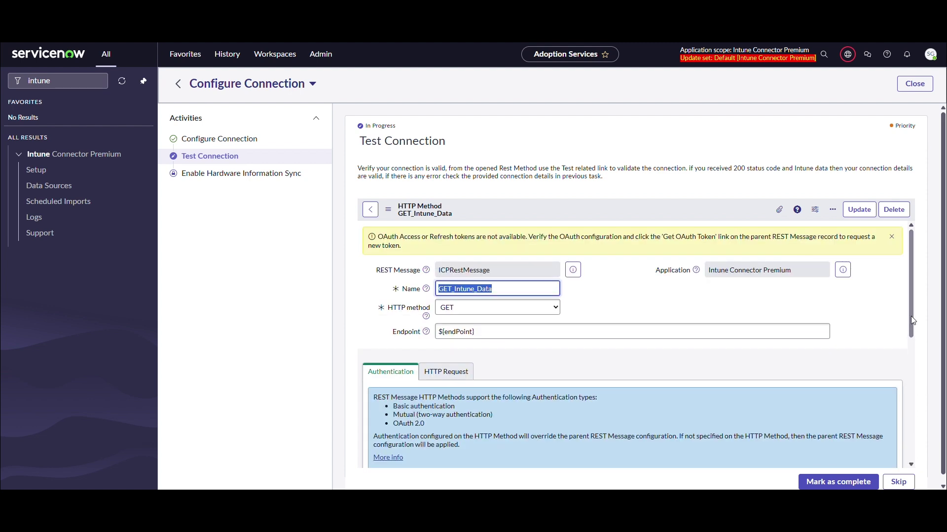
- Test GET_Intune_Data, confirm HTTP 200 with Intune device data, and mark Test Connection complete
left_click_drag(911, 317, 907, 412)
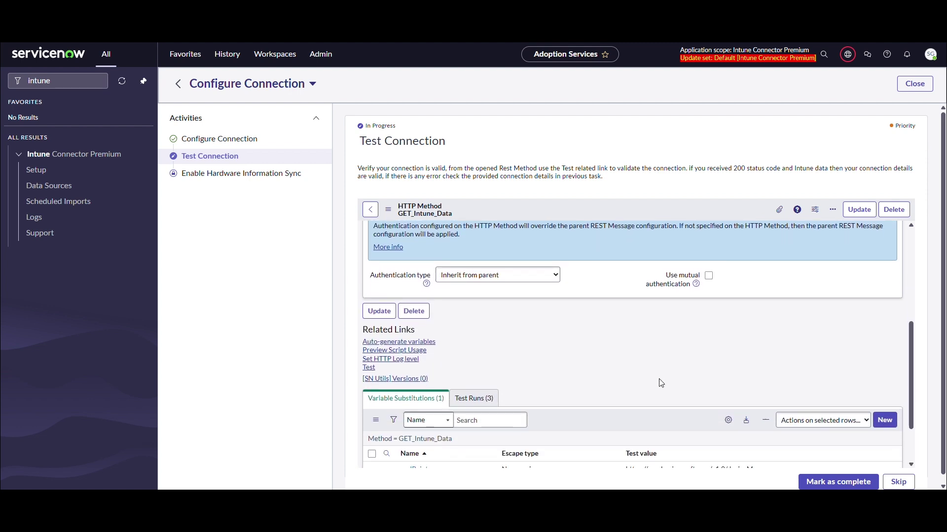
left_click(370, 367)
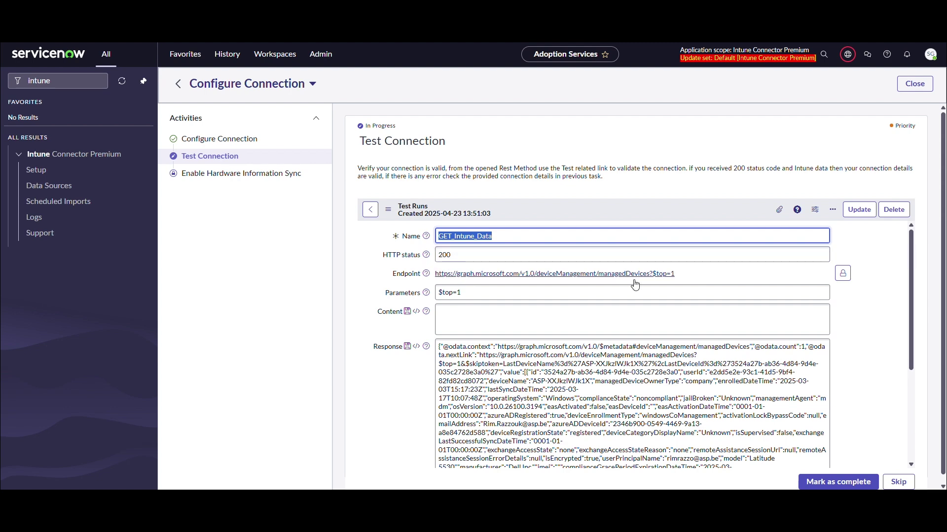
left_click_drag(913, 295, 911, 396)
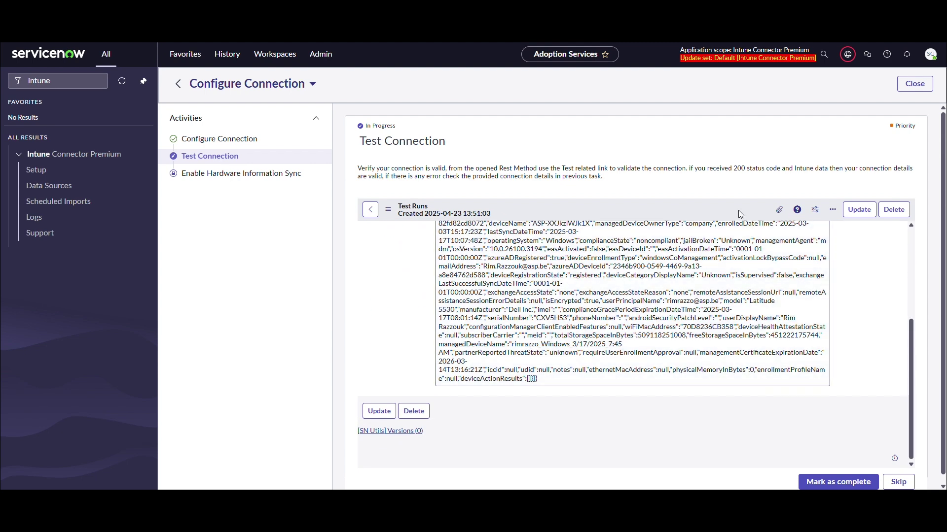
left_click(841, 482)
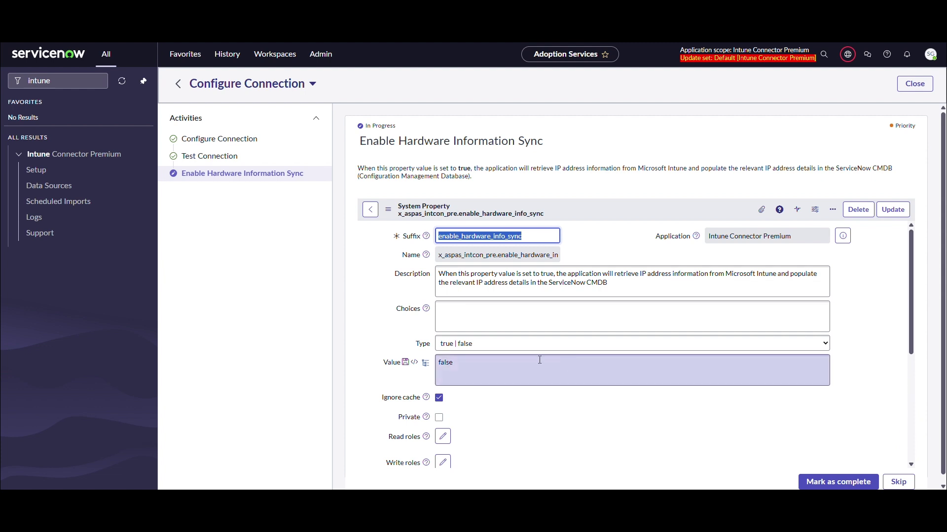
- Save enable_hardware_info_sync as true and mark Enable Hardware Information Sync complete
left_click(461, 360)
left_click_drag(458, 360, 419, 365)
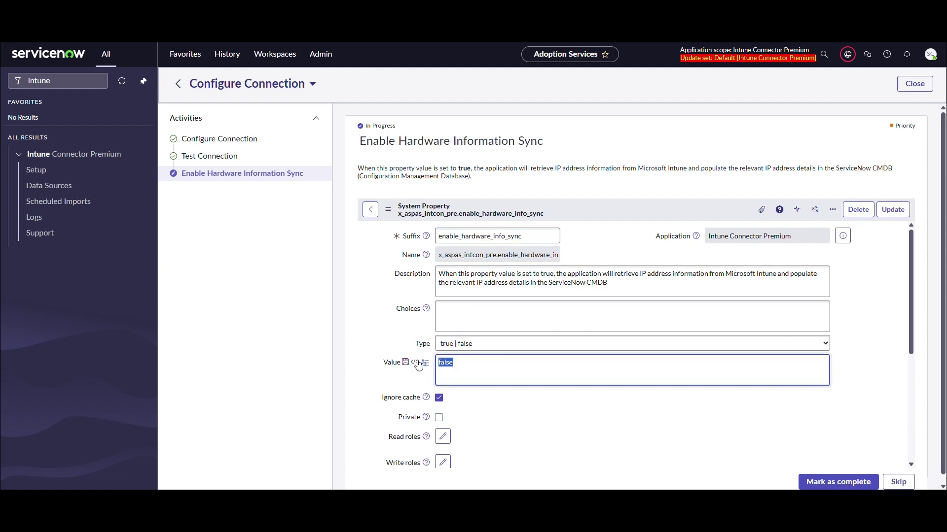
type("true")
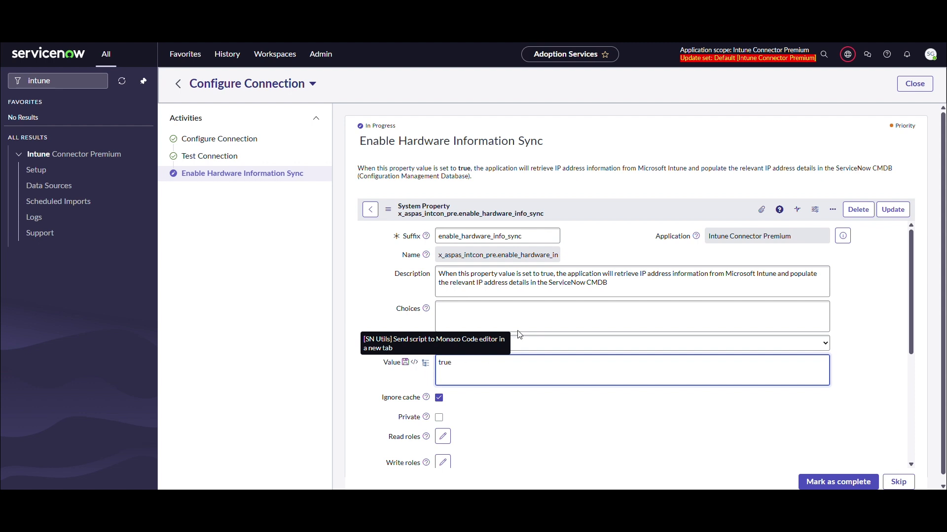
right_click(620, 211)
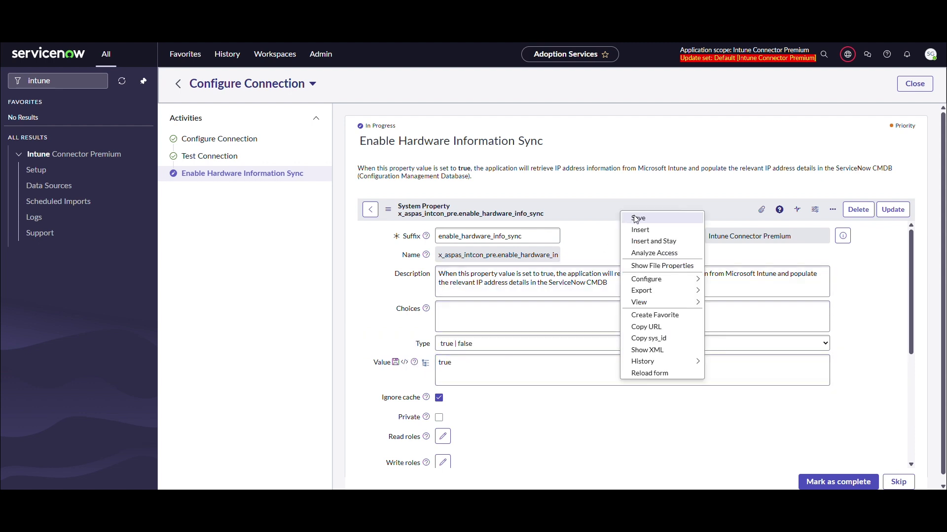
left_click(636, 217)
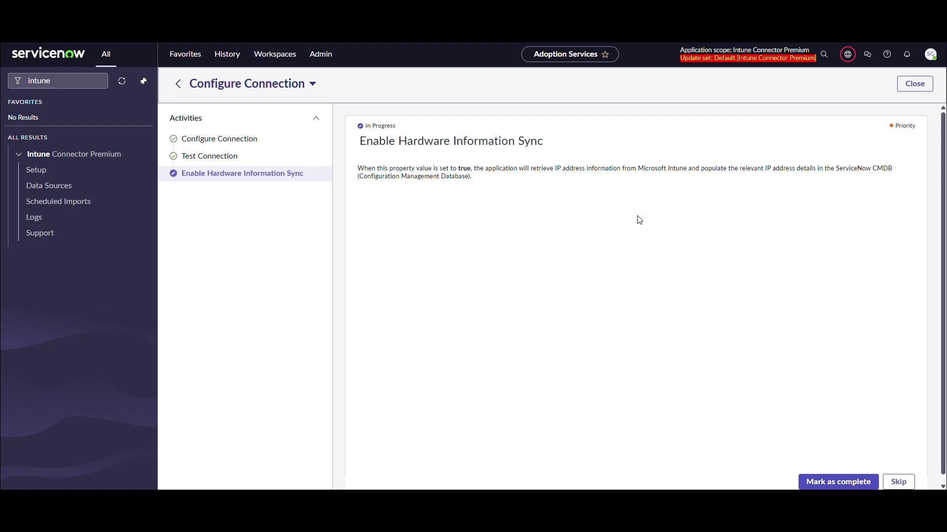
left_click(857, 484)
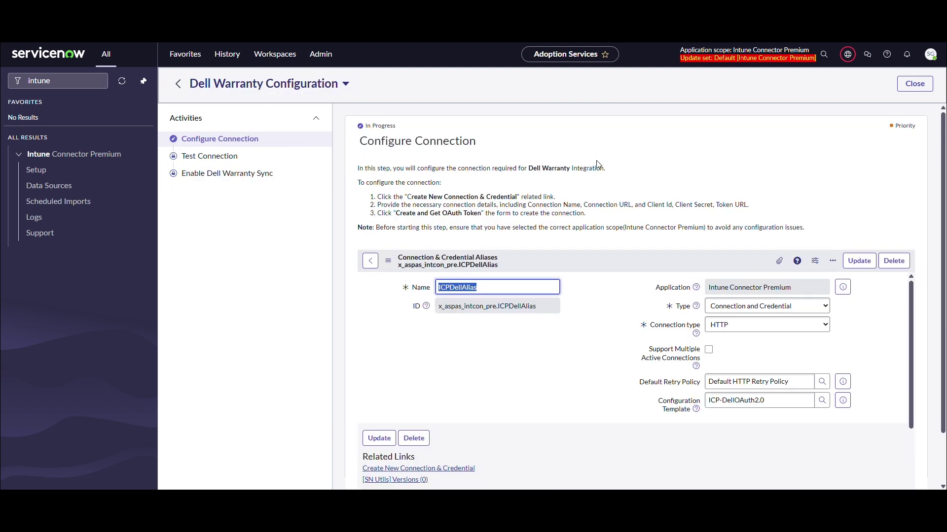
- Create ICPDell Connection under ICPDellAlias with an OAuth token and mark Configure Connection complete
left_click_drag(912, 345, 912, 442)
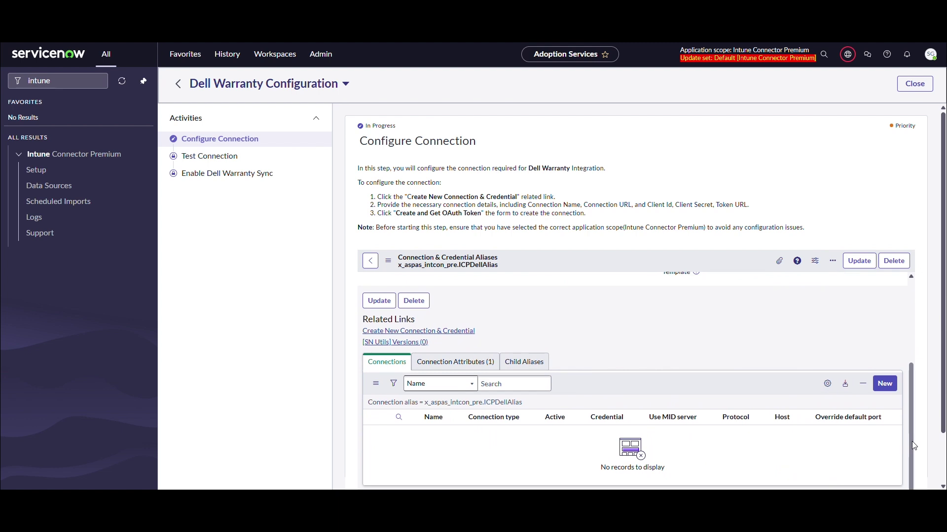
left_click(461, 332)
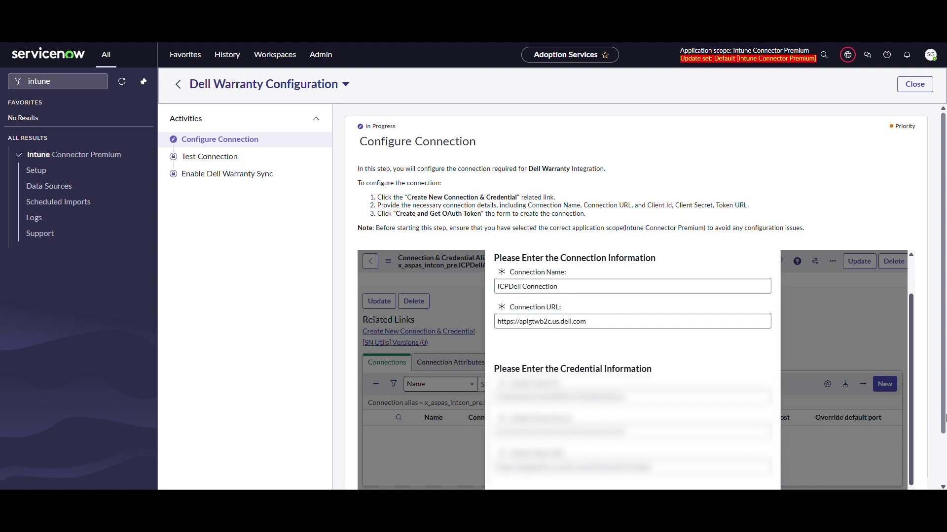
scroll(944, 418, "down", 1)
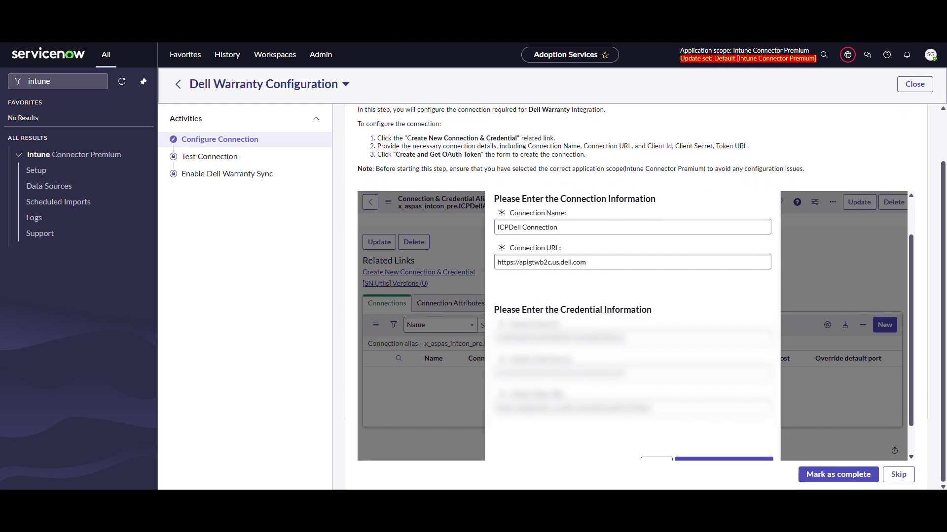
left_click_drag(909, 397, 912, 425)
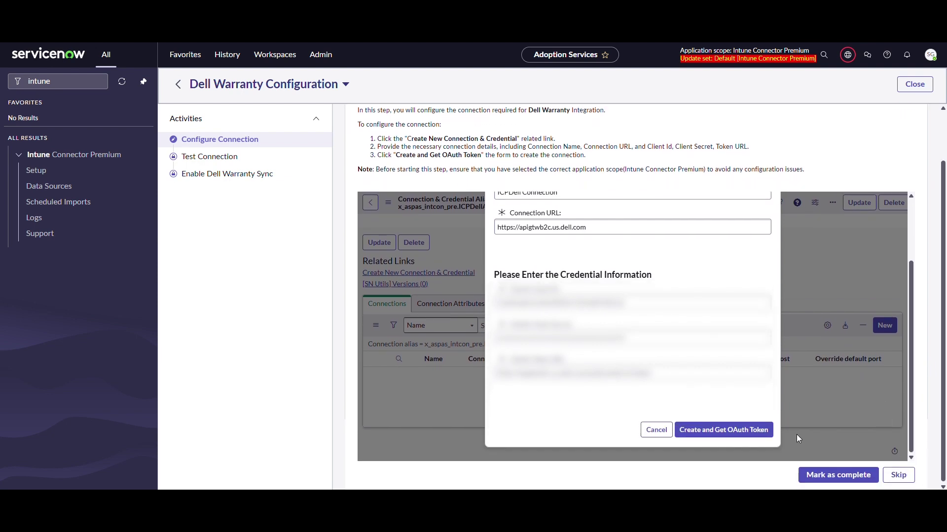
left_click(754, 433)
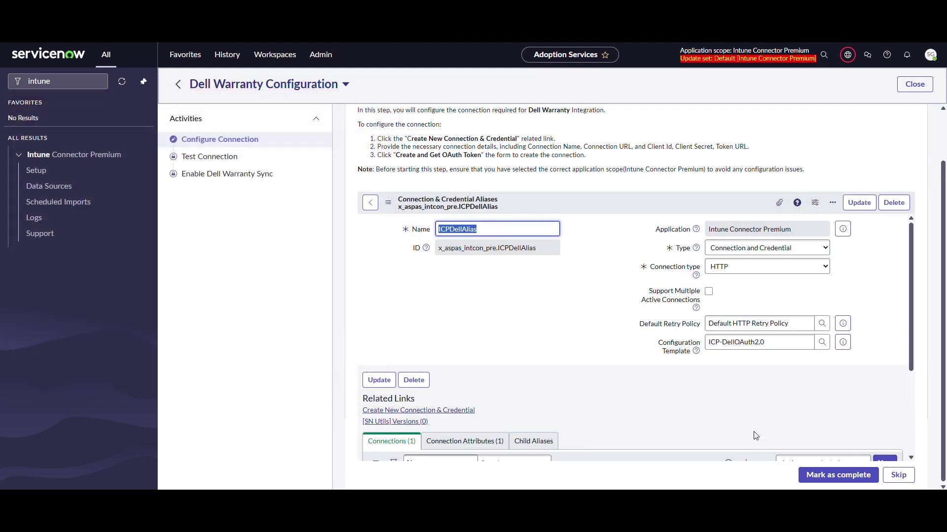
left_click(831, 478)
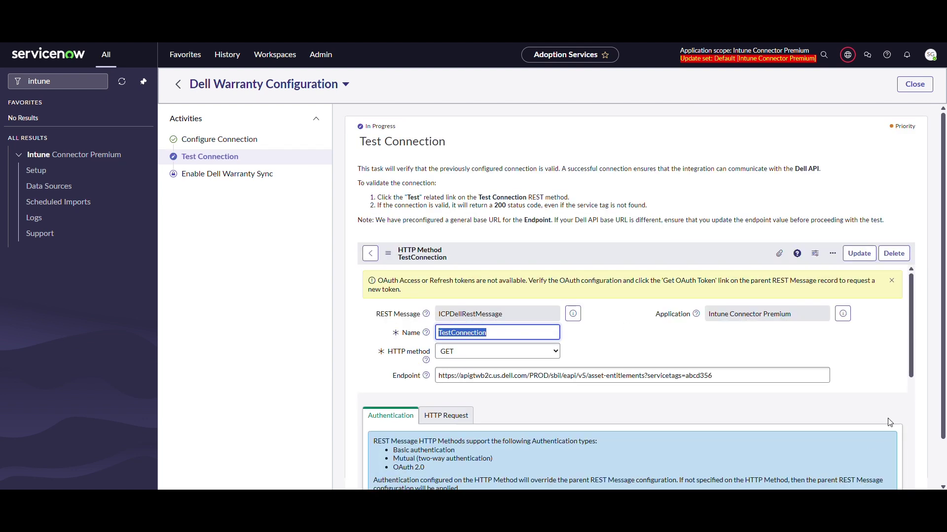
- Test the Dell TestConnection method for HTTP 200 and mark Test Connection complete
left_click_drag(911, 347, 906, 452)
left_click(369, 363)
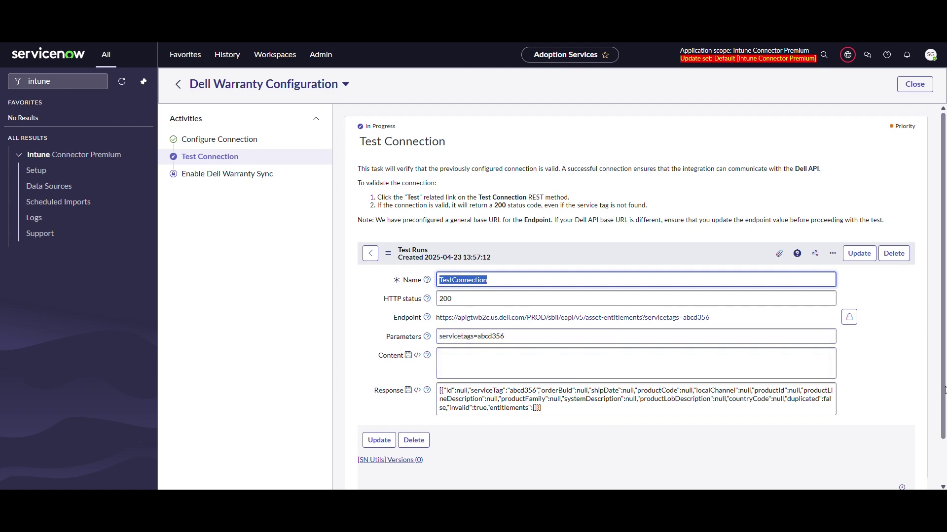
scroll(944, 389, "down", 1)
left_click(843, 480)
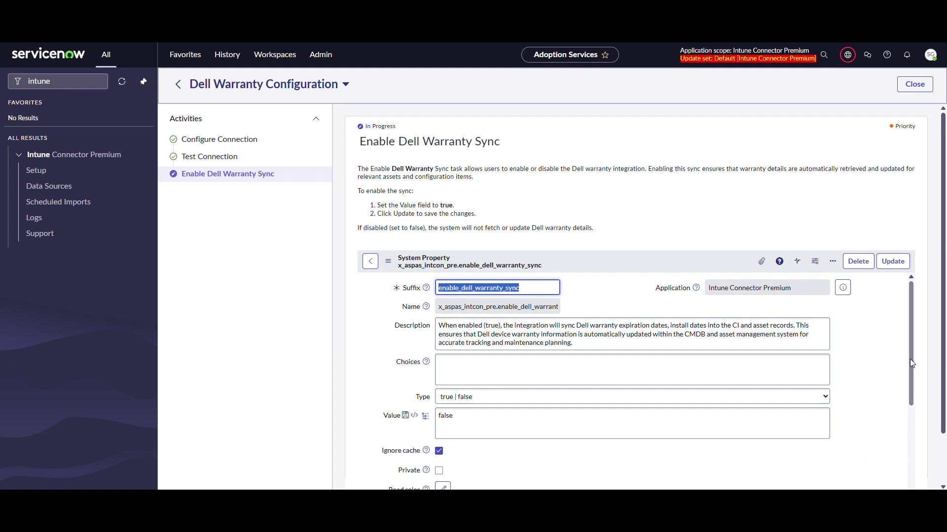
- Save enable_dell_warranty_sync as true and mark Enable Dell Warranty Sync complete
left_click_drag(910, 359, 907, 384)
double_click(482, 364)
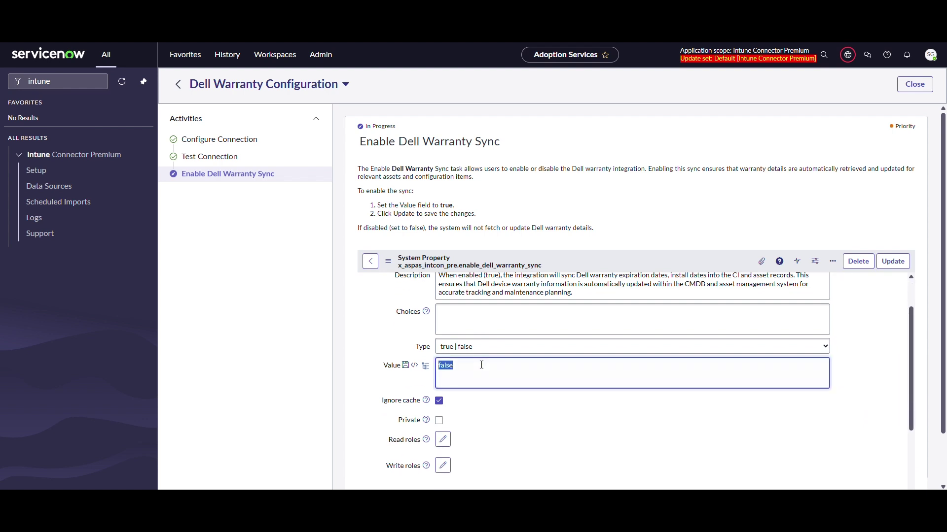
type("true")
right_click(602, 256)
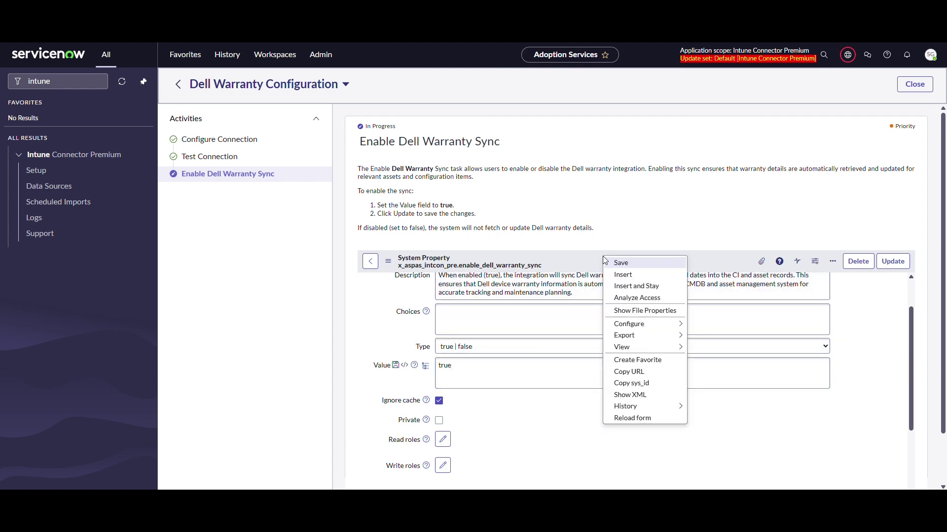
left_click(621, 262)
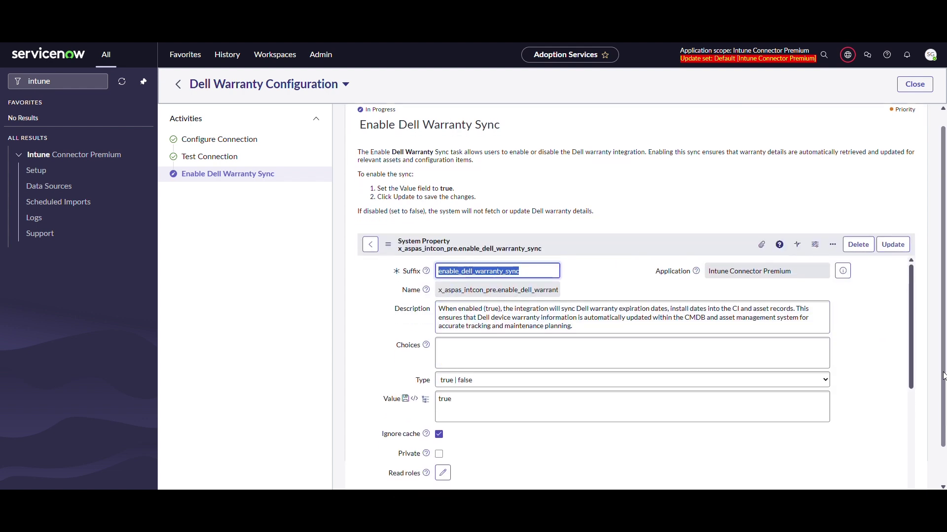
scroll(868, 424, "down", 1)
left_click(843, 479)
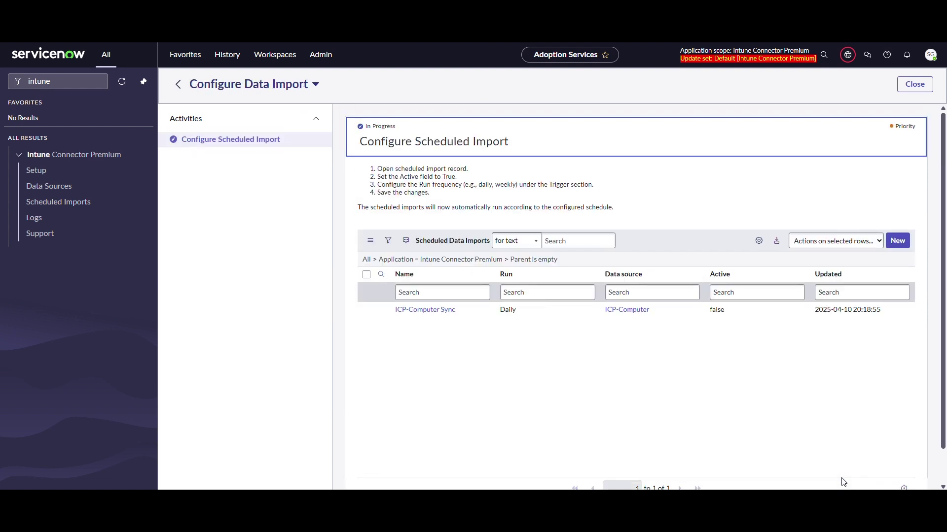
- Set ICP-Computer Sync's Active to true and mark Configure Scheduled Import complete
double_click(729, 309)
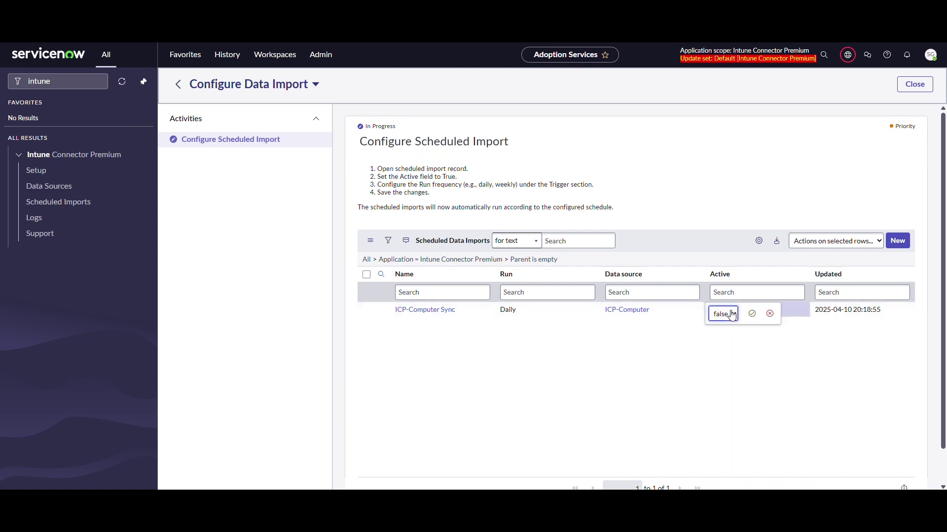
left_click(732, 314)
left_click(721, 329)
left_click(751, 315)
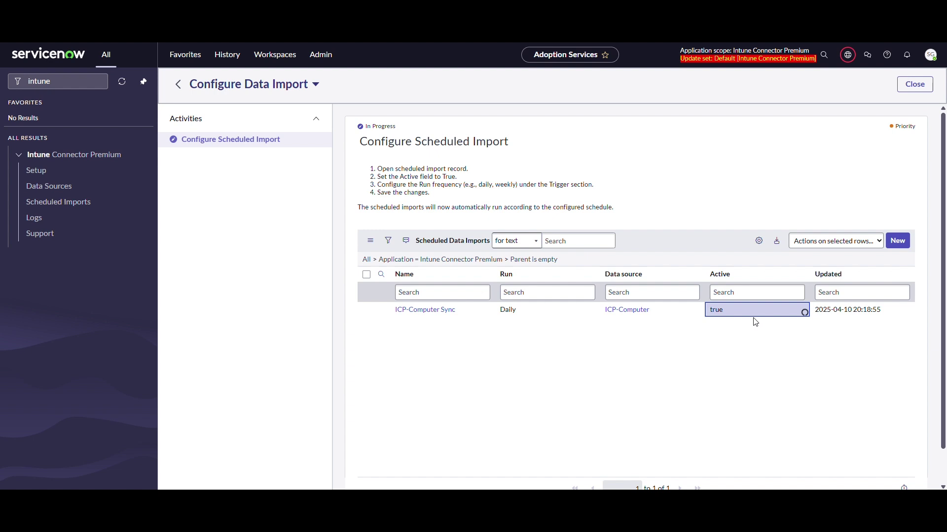
scroll(938, 363, "down", 1)
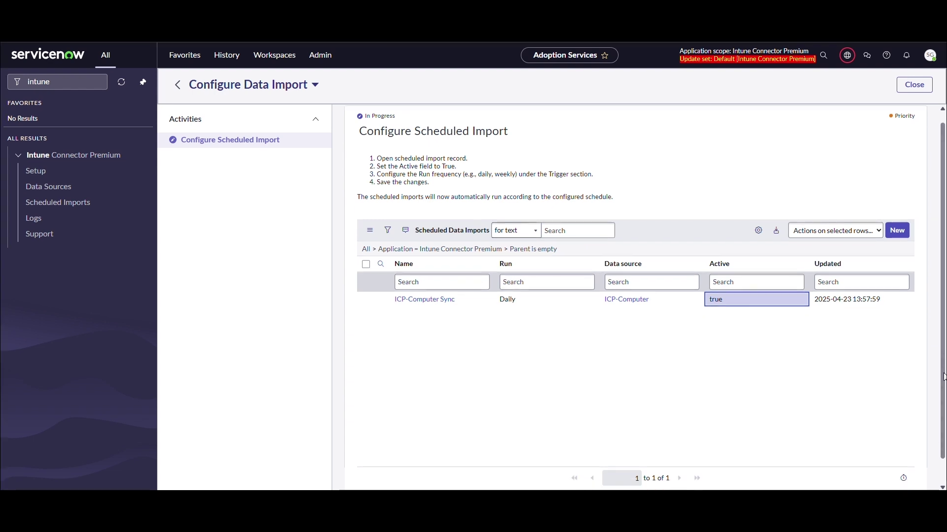
left_click(838, 476)
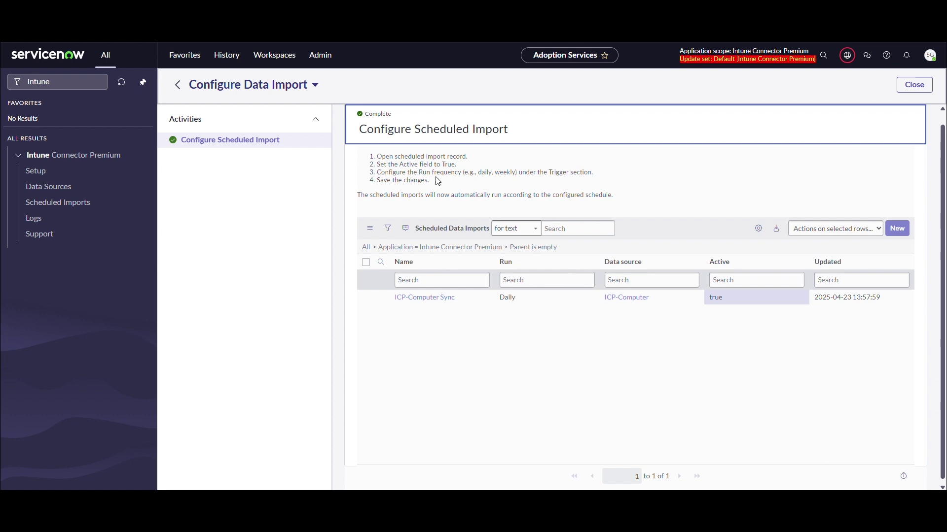
- Return to the setup overview, complete the whole Intune Connector Premium setup, and close the success message
left_click(177, 85)
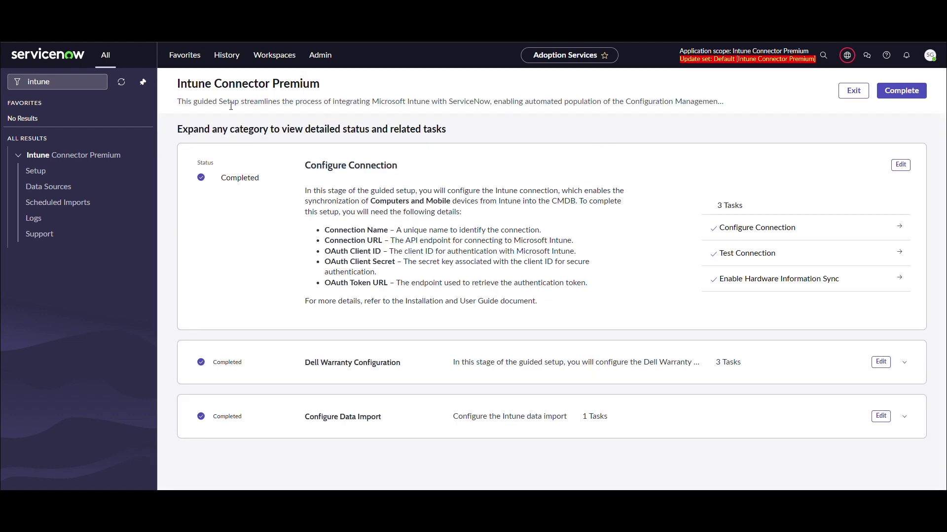
left_click(894, 99)
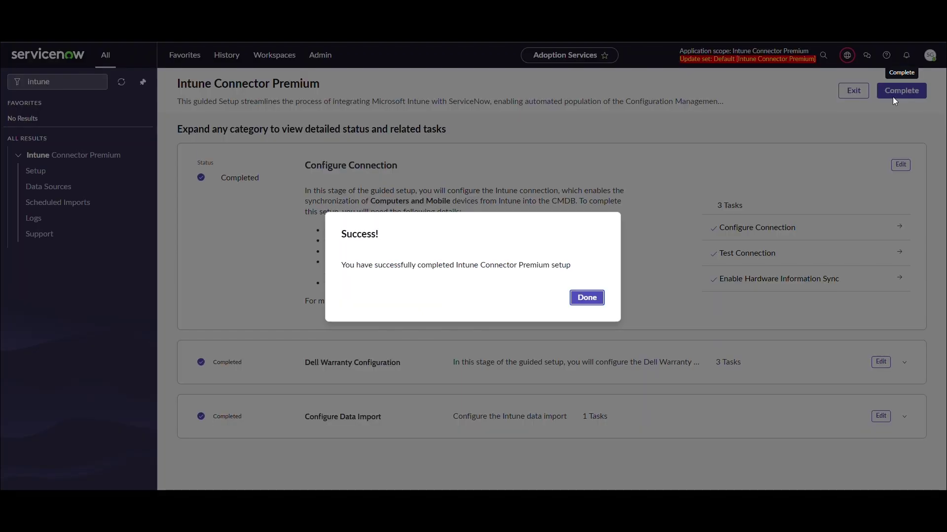
left_click(596, 301)
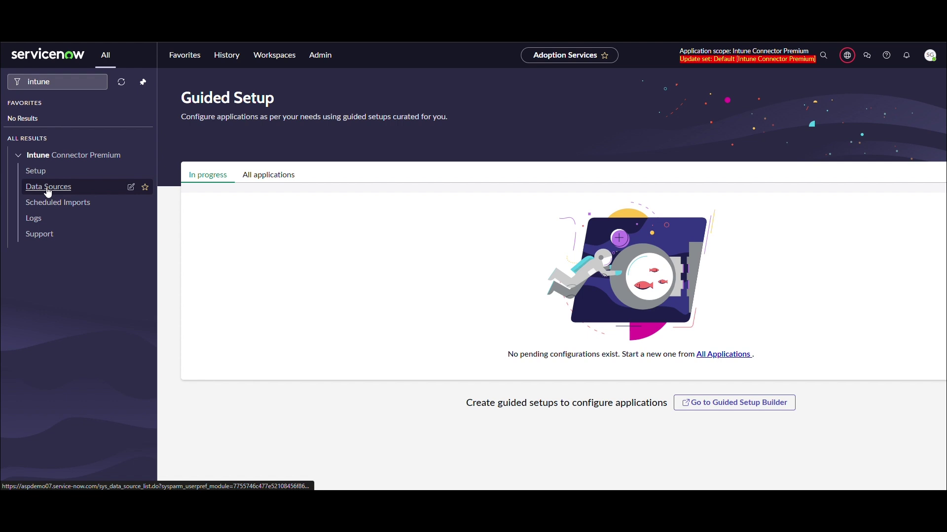
- Run the ICP-Computer Sync scheduled import immediately, then check the Intune connector Premium dashboard
left_click(48, 209)
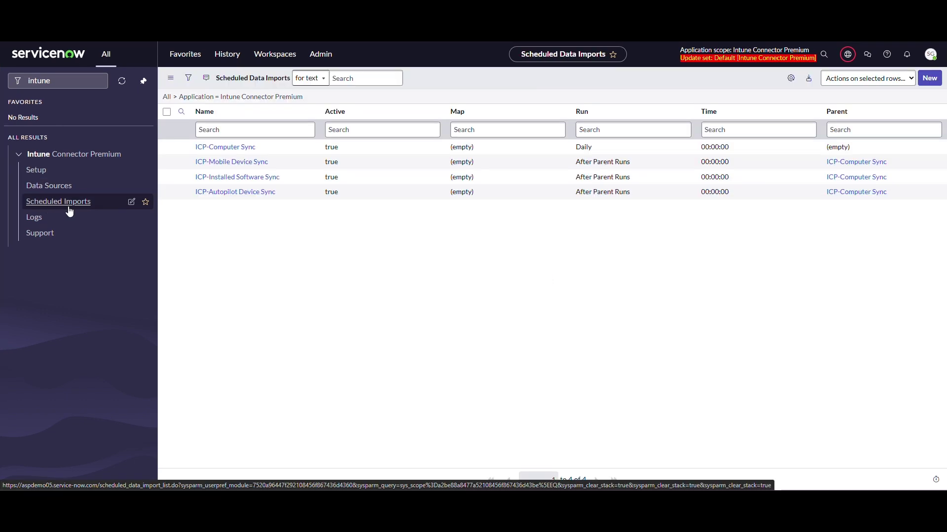
left_click(68, 206)
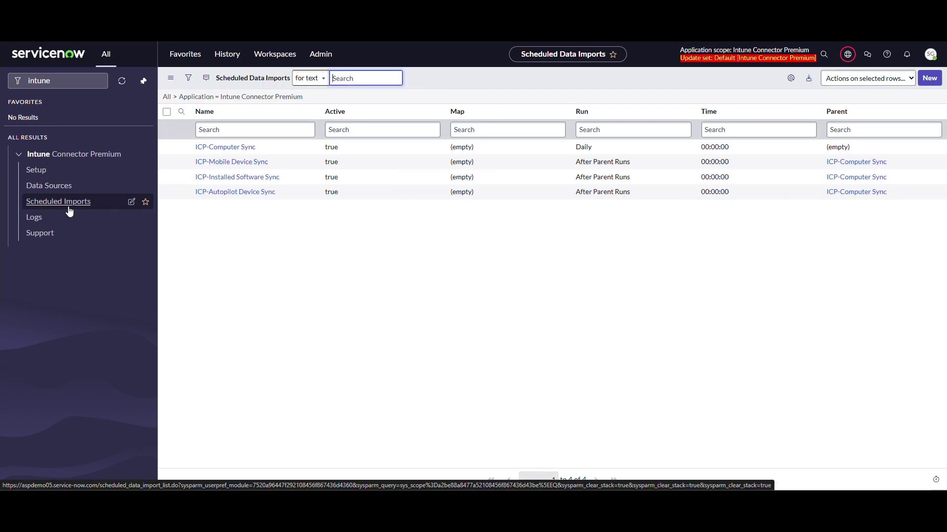
left_click(250, 153)
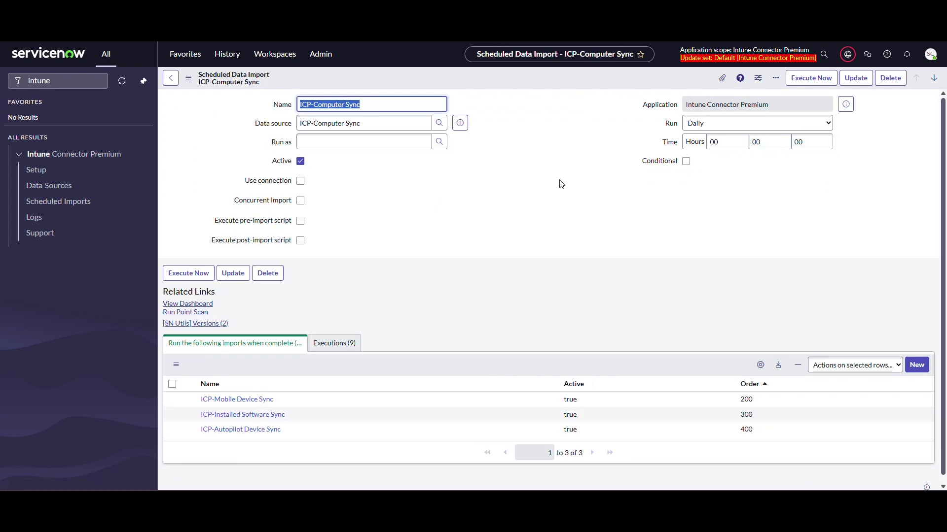
left_click(811, 79)
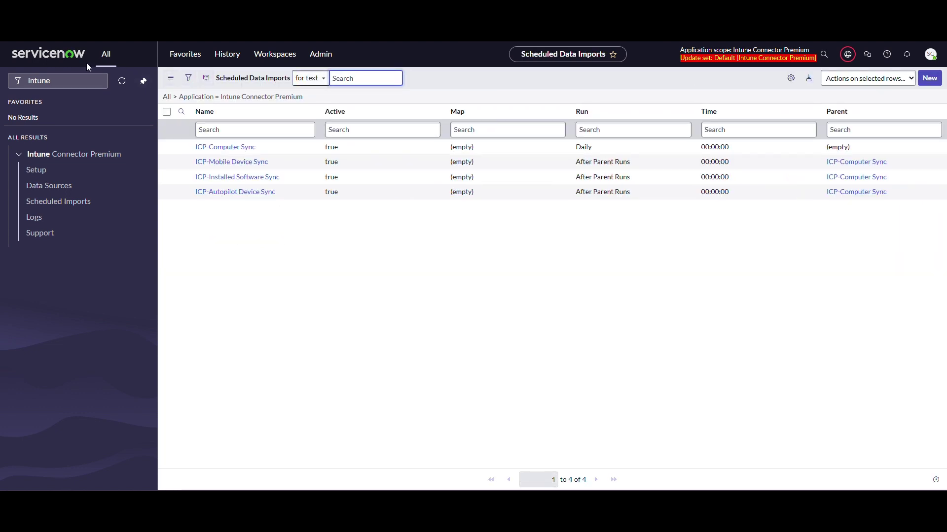
left_click(50, 58)
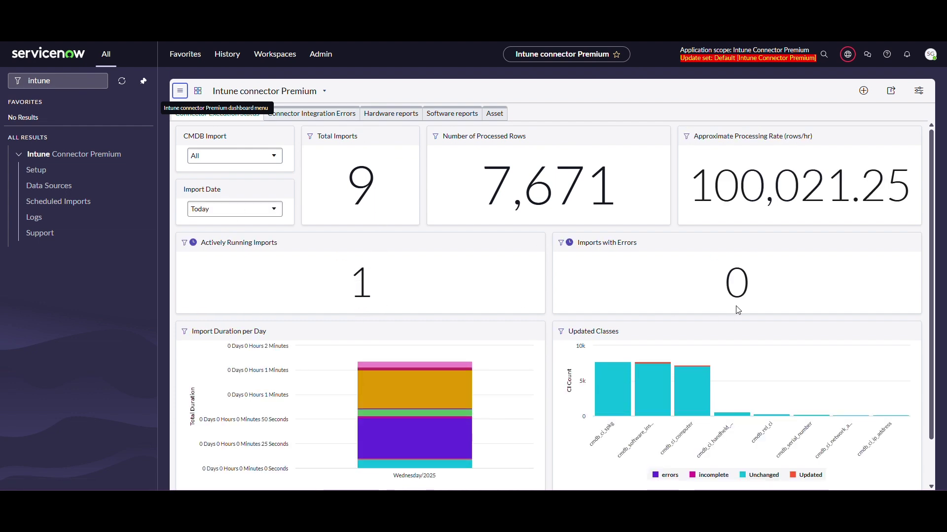
- Check the Connector Integration Errors page shows zero errors, then view the Hardware reports tab
left_click(306, 114)
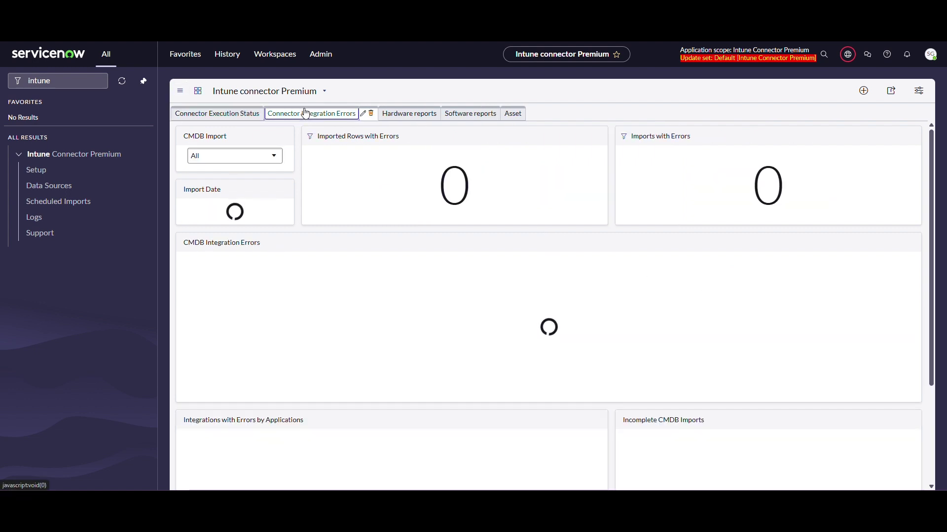
left_click(273, 156)
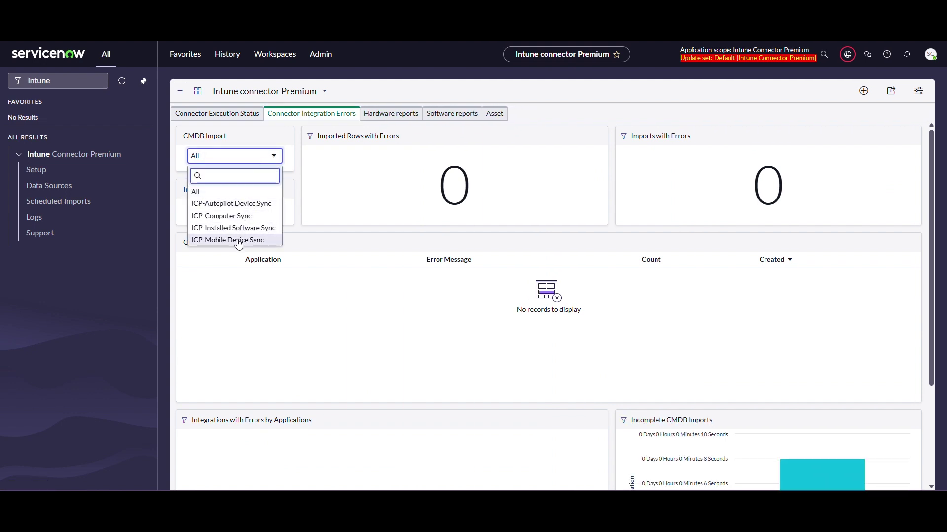
left_click(395, 115)
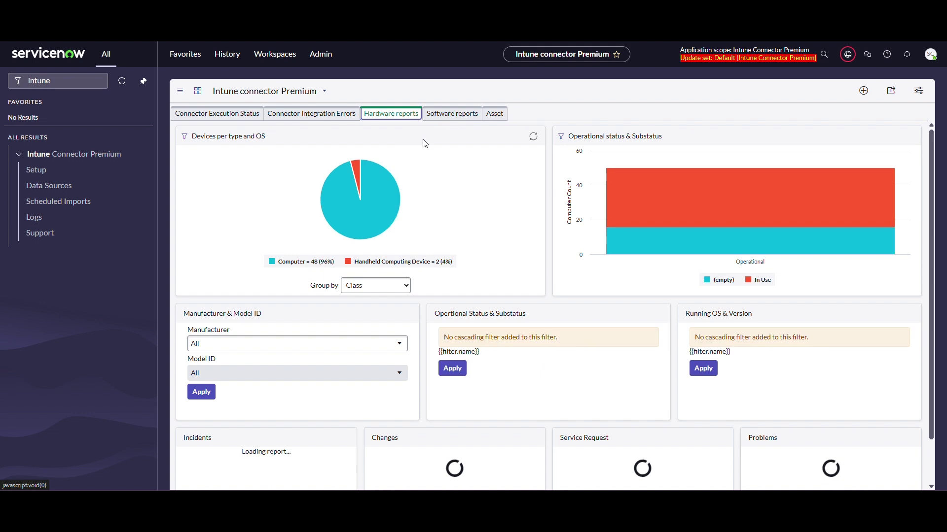
- Group the device pie chart by Operating System and filter the Running OS report to Windows
left_click(400, 286)
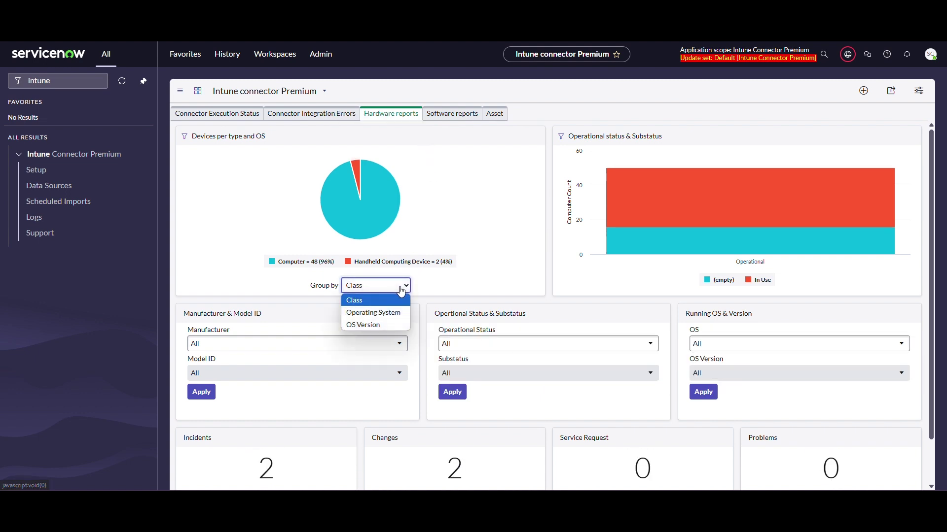
left_click(390, 314)
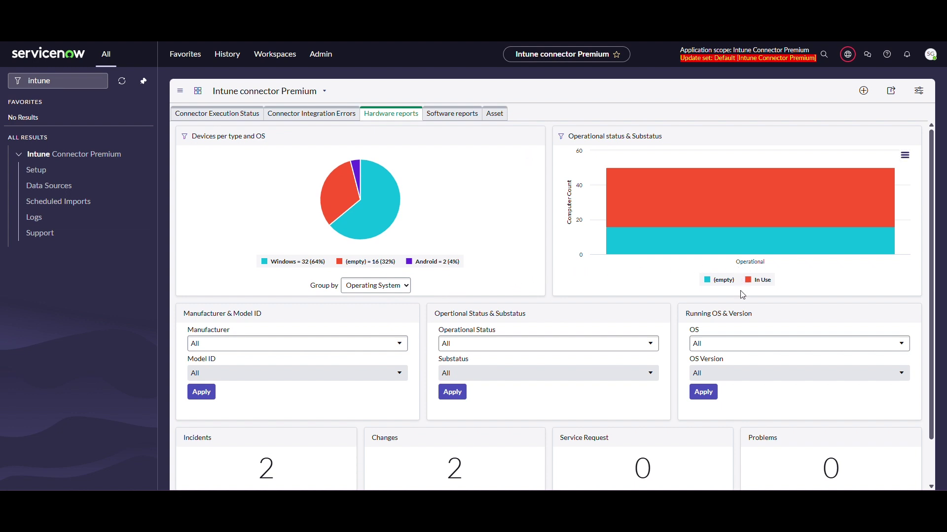
left_click(752, 349)
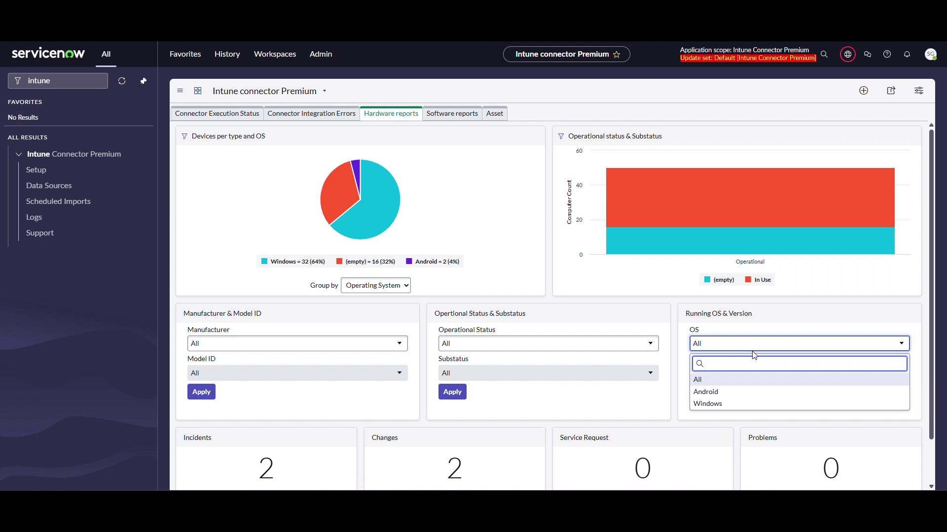
left_click(752, 404)
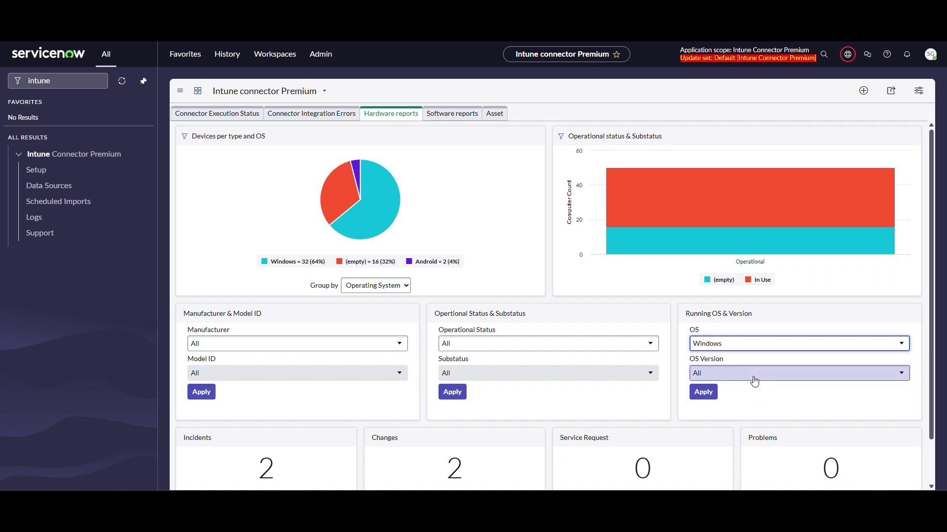
left_click(754, 380)
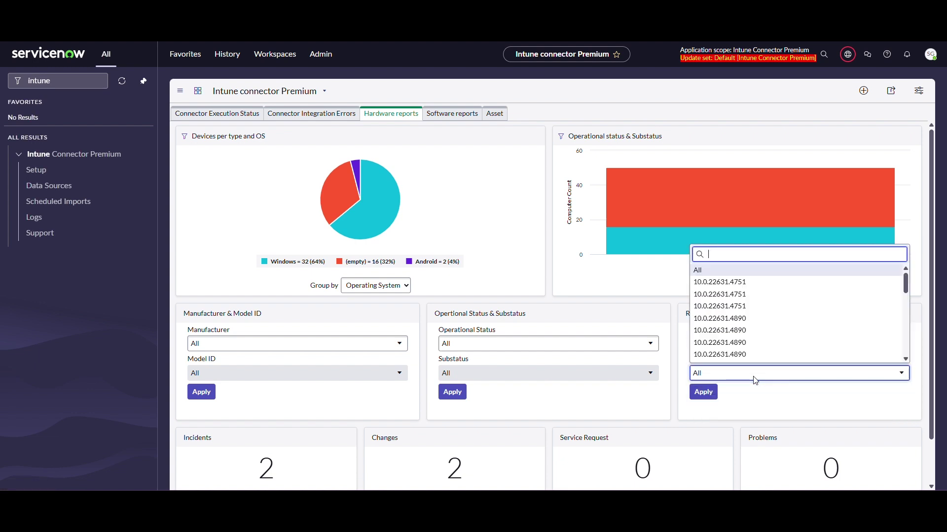
left_click(754, 380)
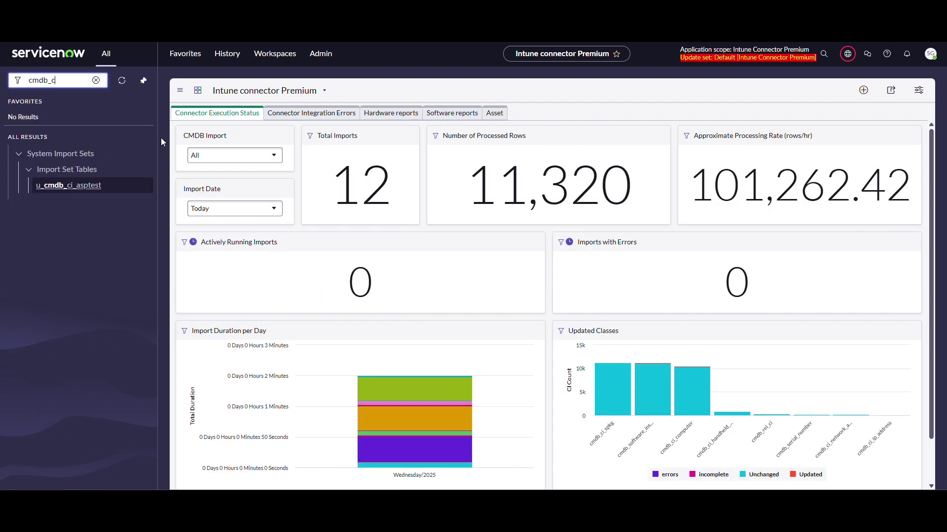
type("i_compute")
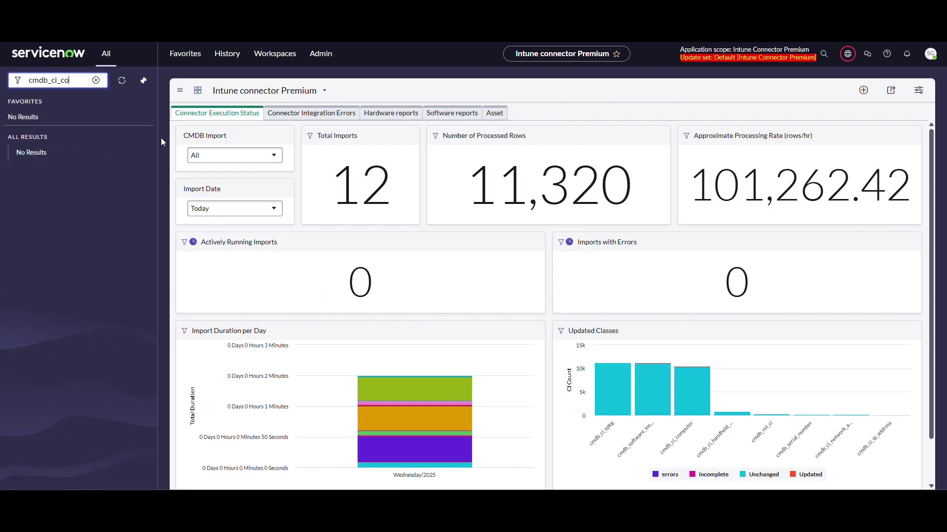
- Browse the 83-record cmdb_ci_computer list and open computer ASP-dz34c5VmBnc
key("BackSpace")
key("BackSpace")
key("BackSpace")
key("BackSpace")
key("BackSpace")
key("BackSpace")
key("BackSpace")
key("BackSpace")
key("BackSpace")
key("BackSpace")
key("BackSpace")
key("BackSpace")
key("BackSpace")
key("BackSpace")
key("BackSpace")
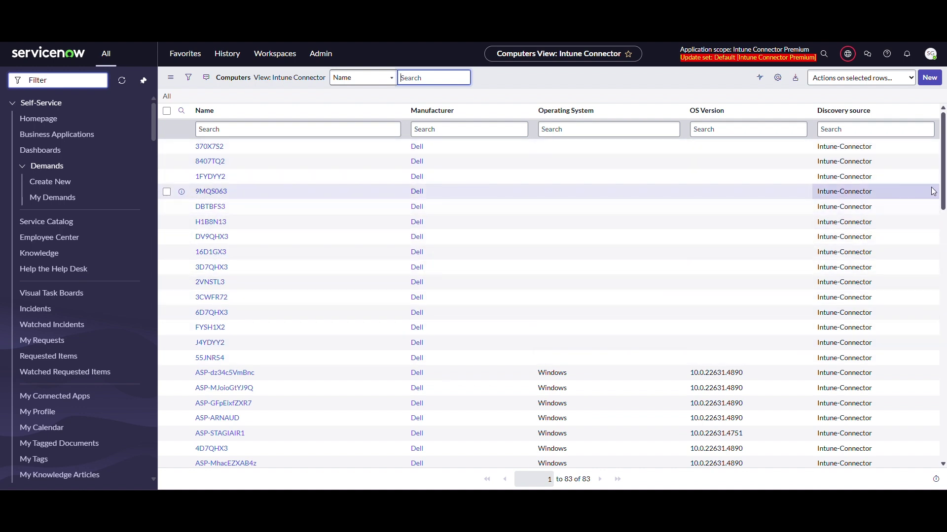
left_click_drag(941, 188, 940, 258)
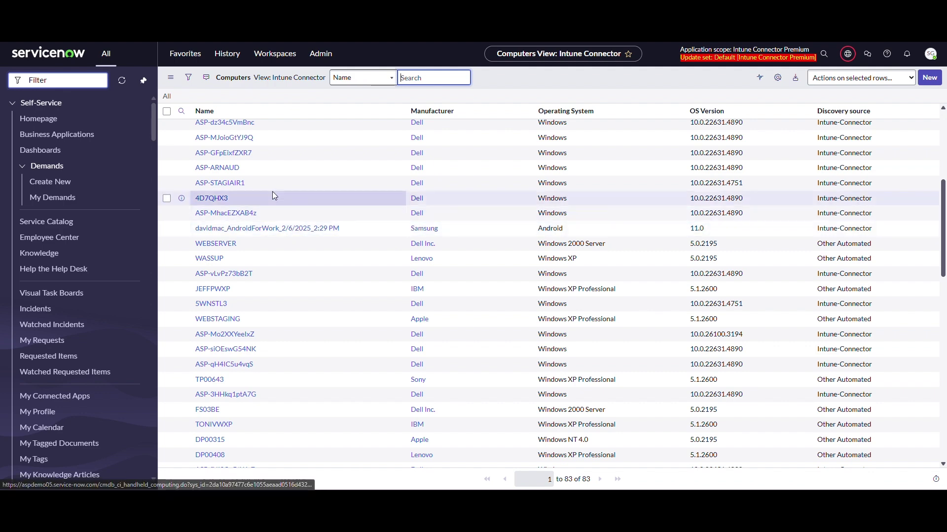
left_click(217, 123)
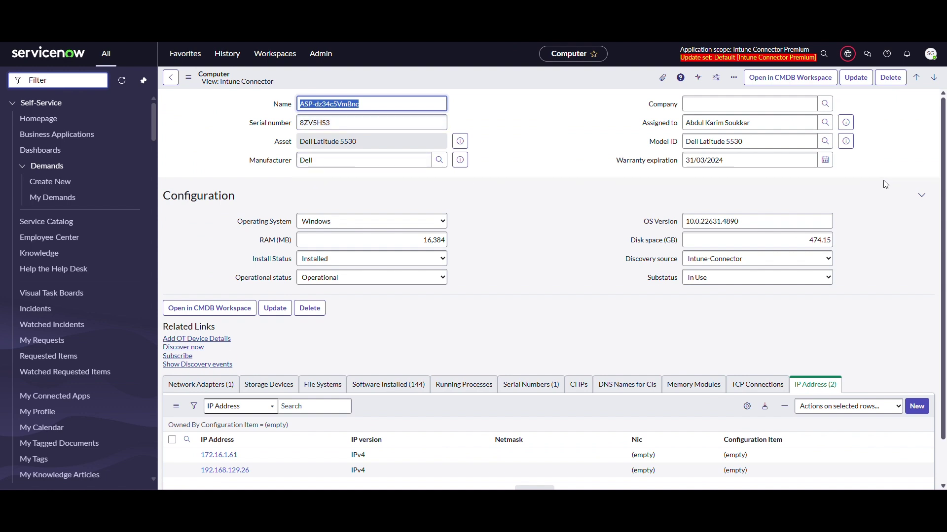
- Review the Dell Latitude 5530's Serial Numbers, Software Installed and Network Adapters related lists
left_click(916, 169)
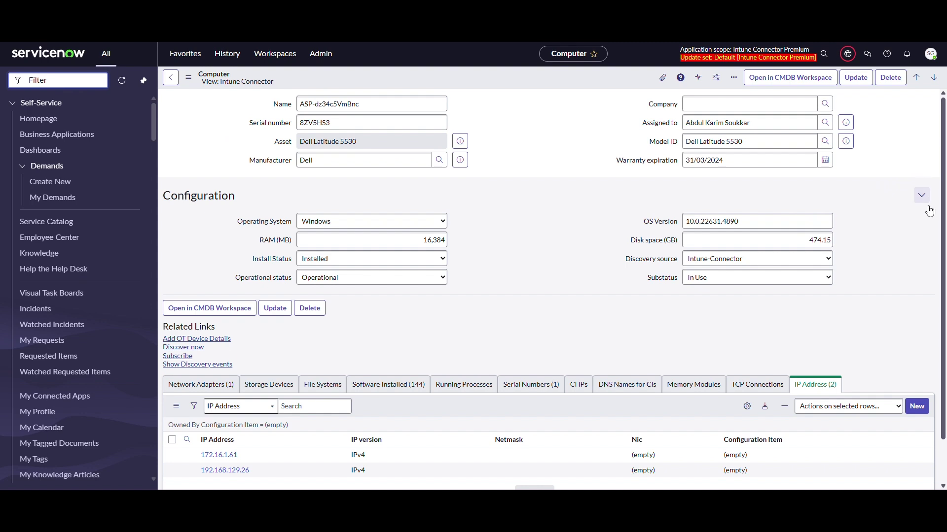
scroll(943, 324, "down", 1)
scroll(943, 323, "down", 1)
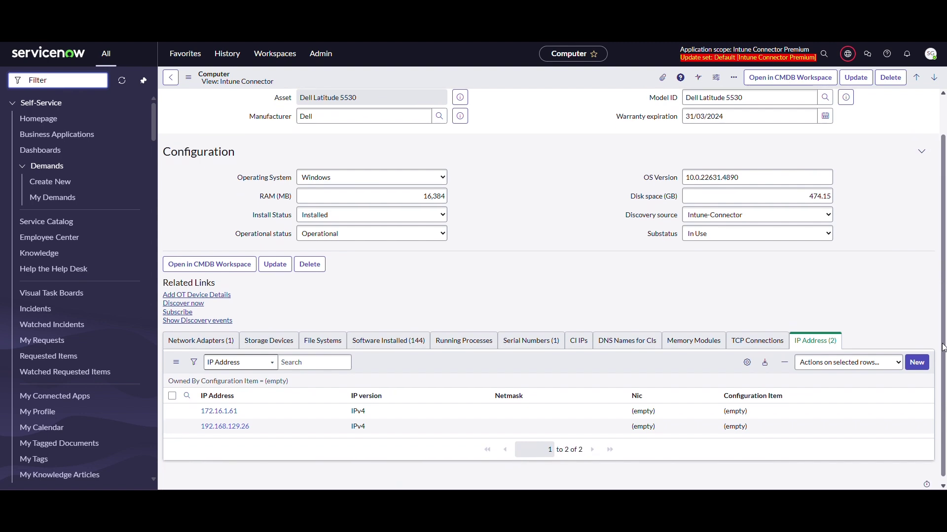
left_click(546, 342)
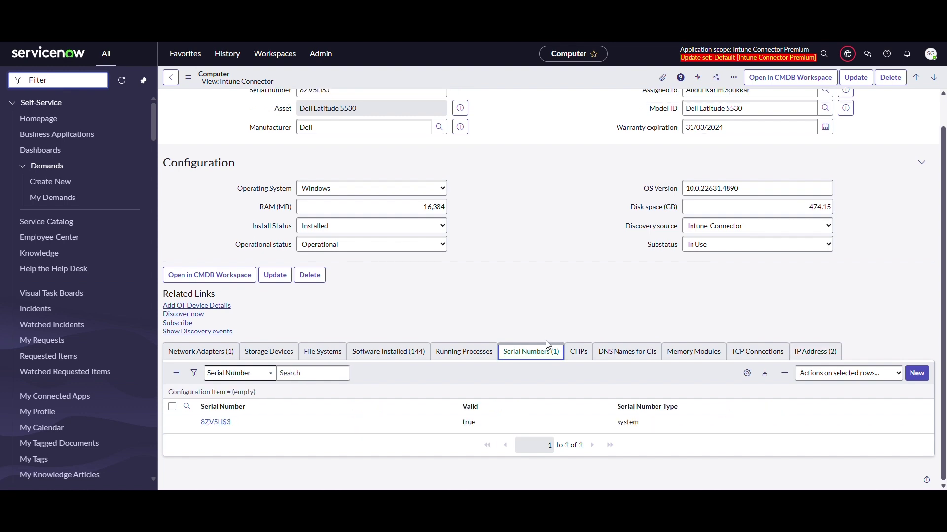
left_click(408, 356)
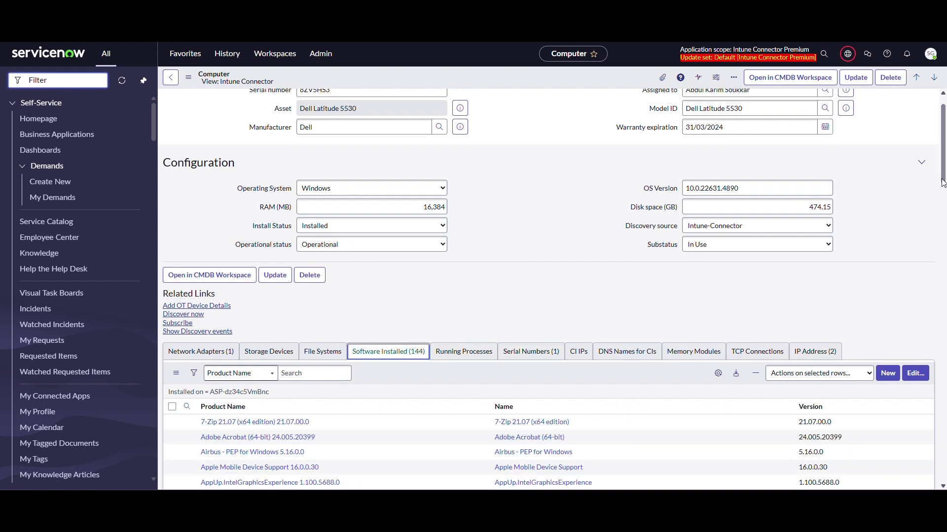
scroll(943, 194, "down", 2)
left_click_drag(942, 194, 943, 228)
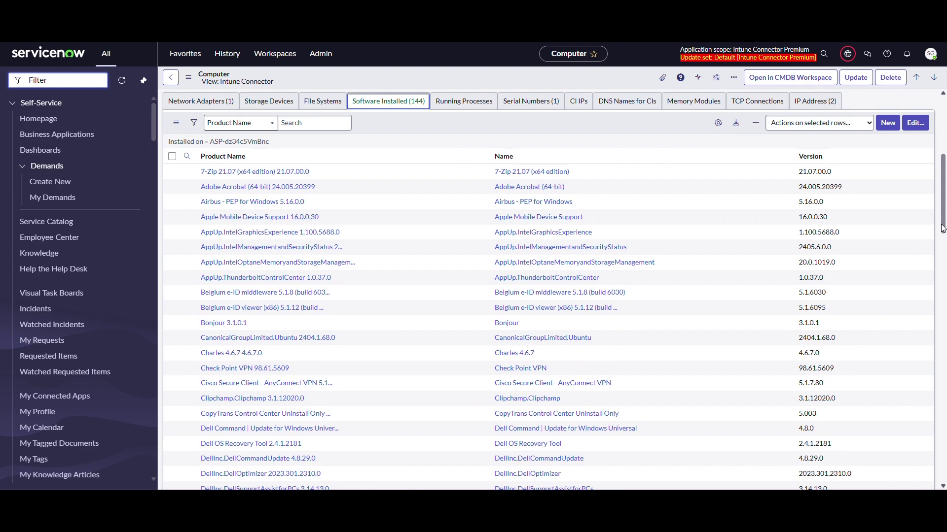
left_click(187, 102)
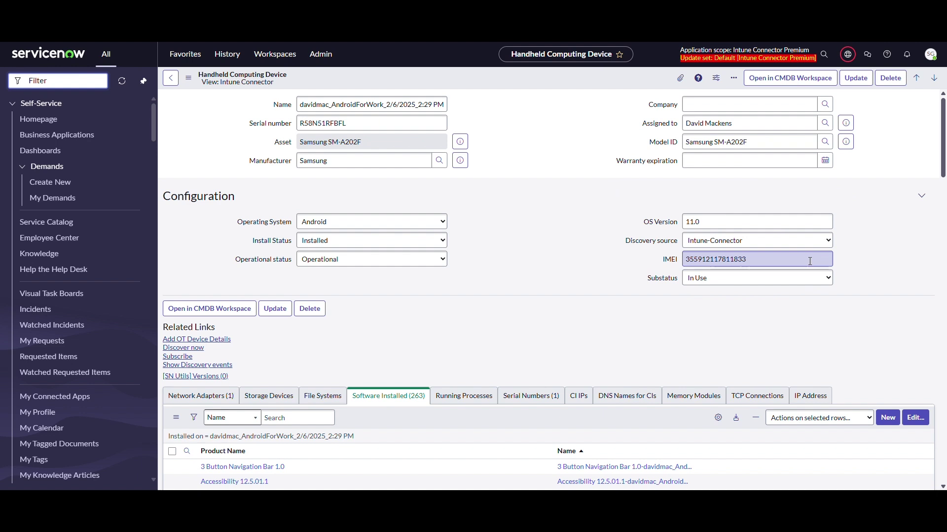
- Show the Samsung SM-A202F record's network adapter and filter the navigator by 'intune'
left_click_drag(944, 158, 944, 212)
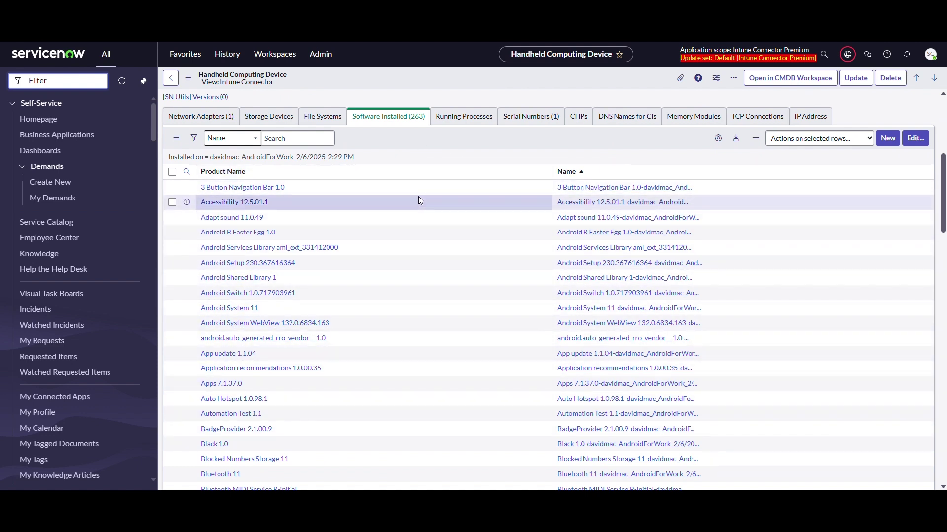
left_click(207, 117)
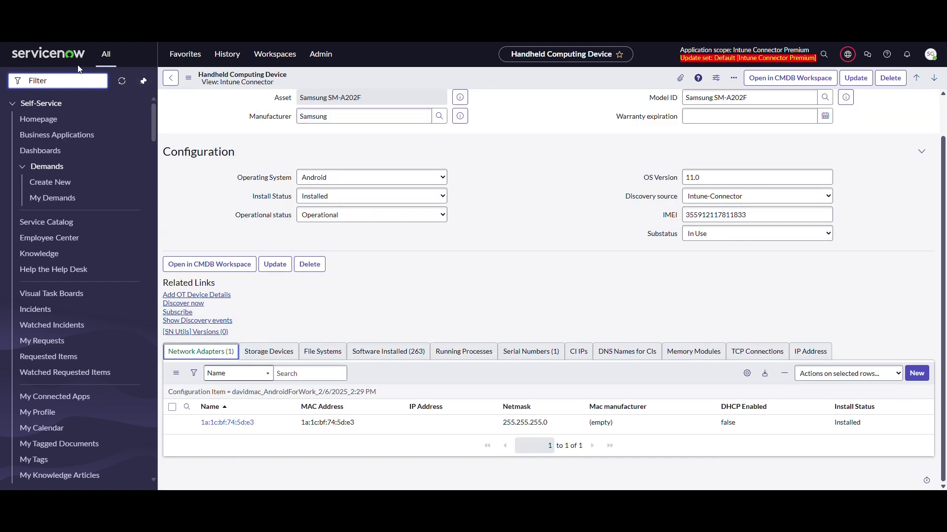
type("intune")
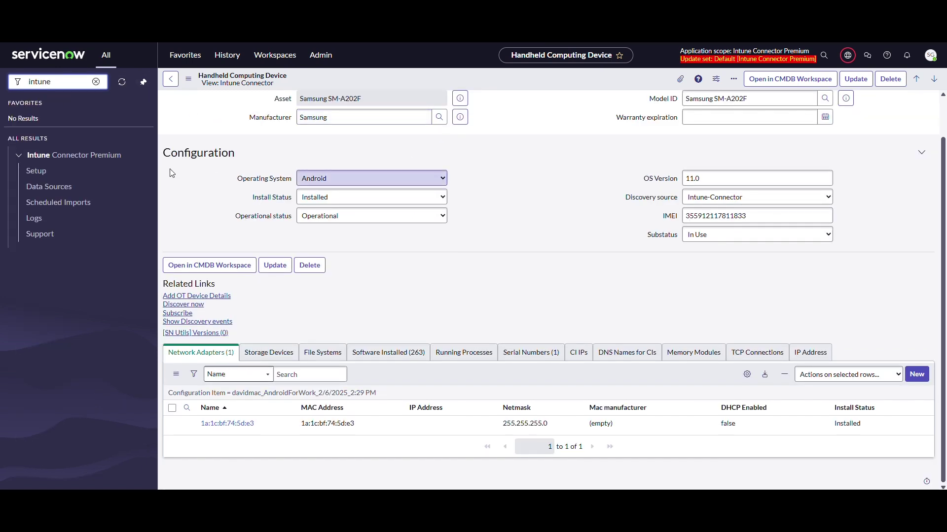
- Open the Intune Connector Premium Logs, then its Support page
left_click(55, 223)
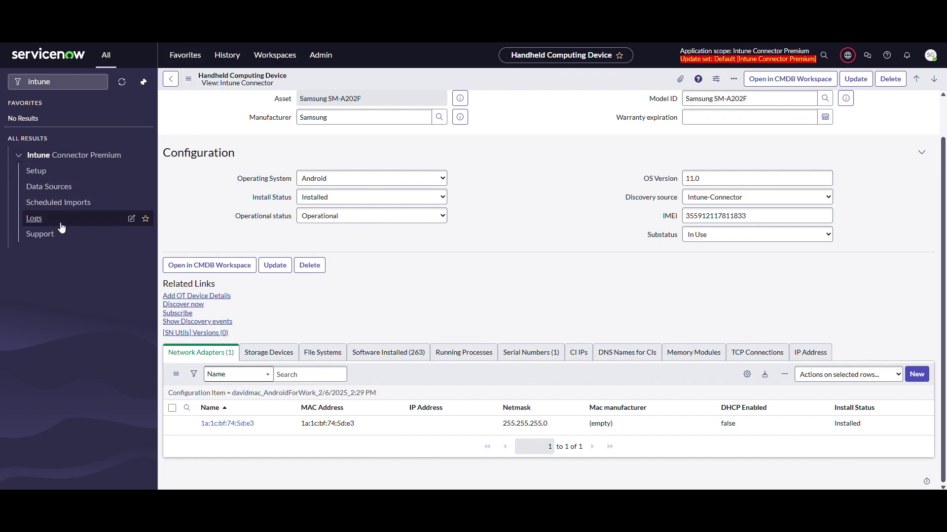
left_click(49, 235)
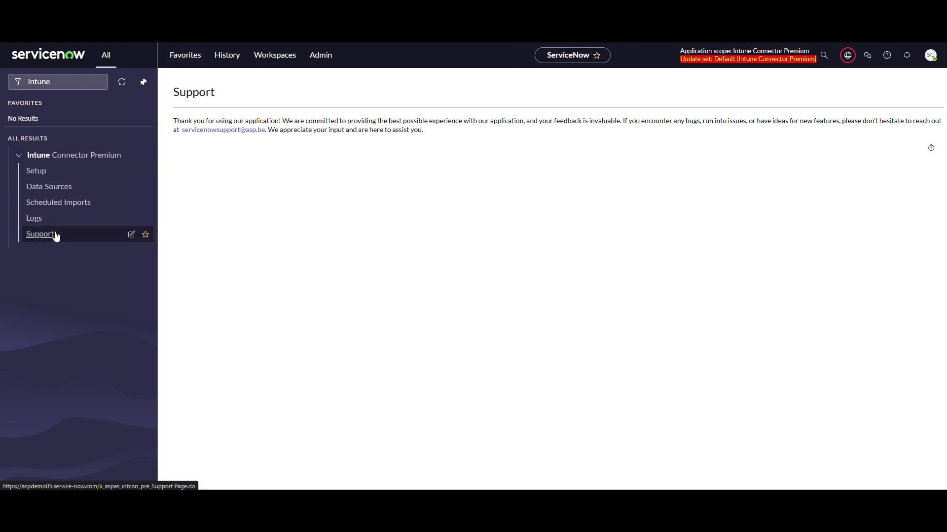